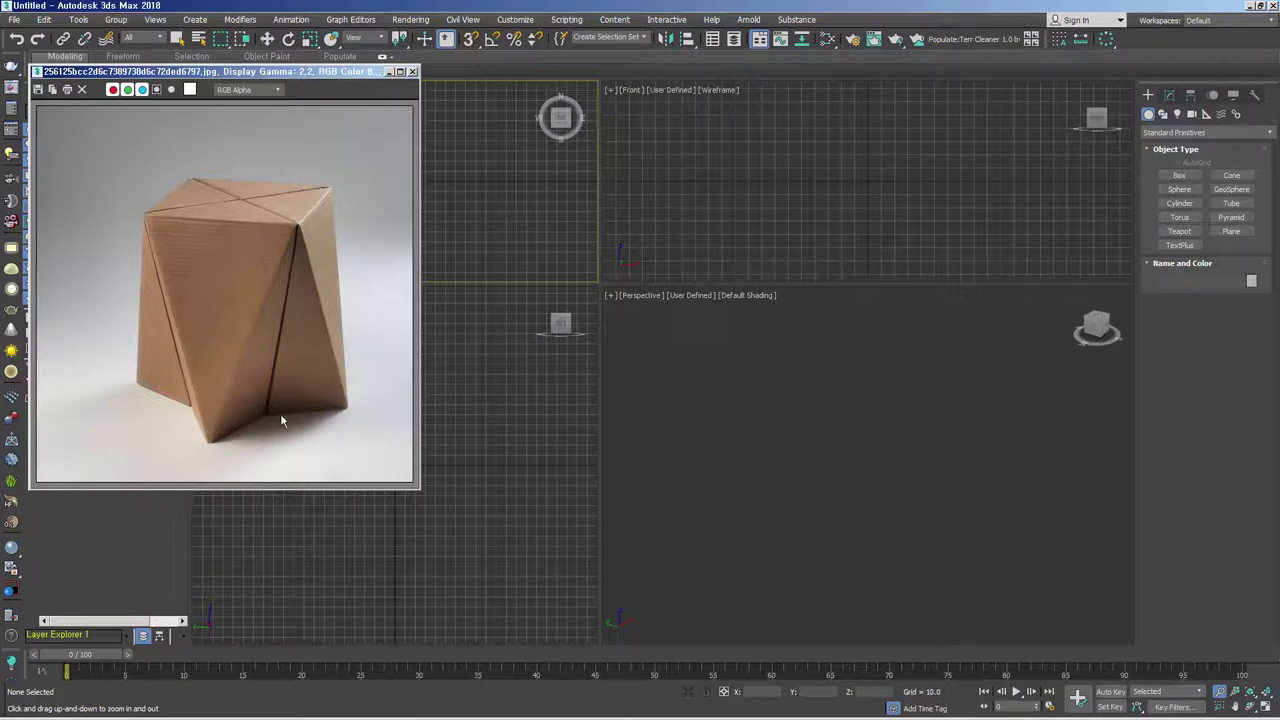
Step: Create a box primitive in the perspective view
left_click(1179, 175)
left_click_drag(880, 490, 949, 600)
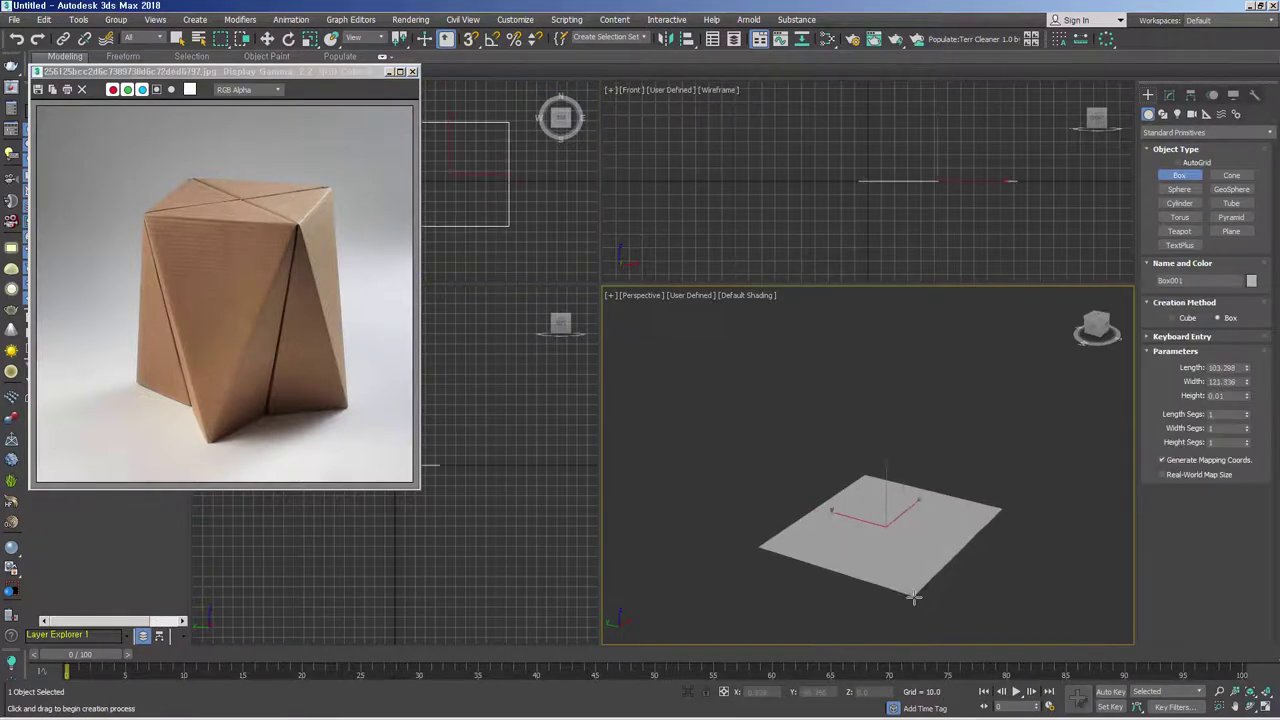
middle_click_drag(943, 413, 878, 441)
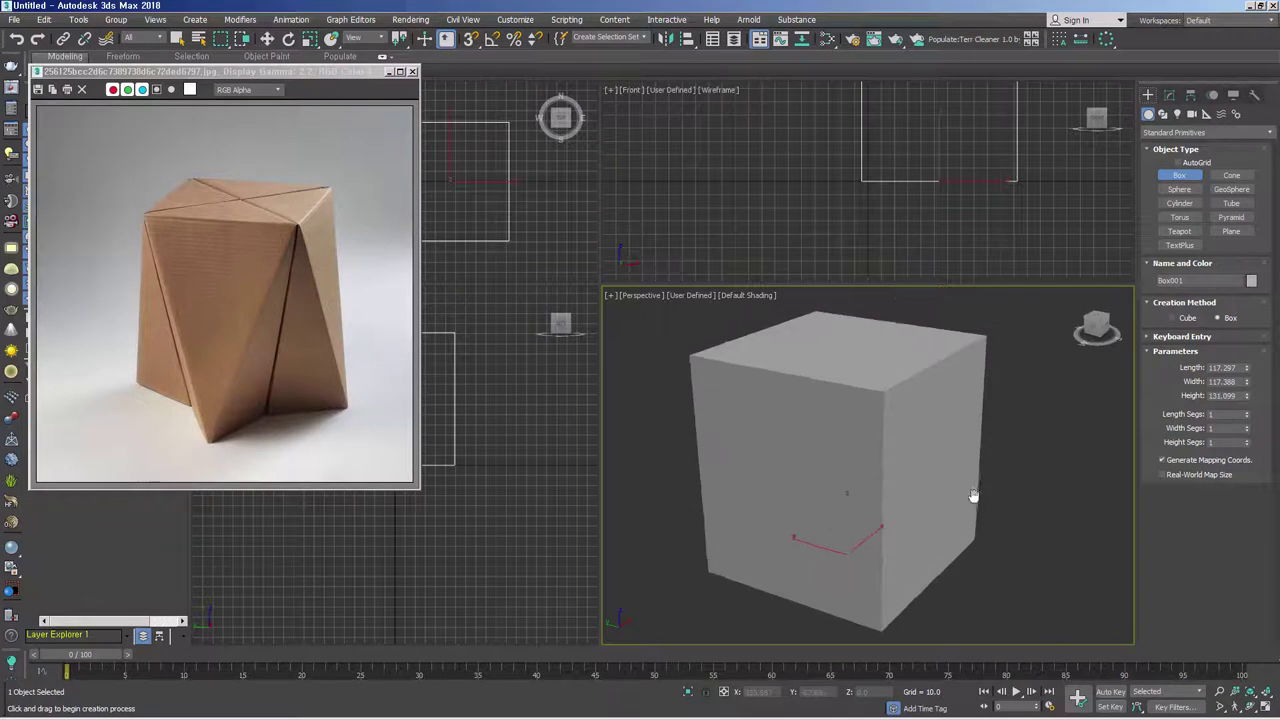
Step: Set the box to length 100, width 100, height 130 and show edged faces
double_click(1225, 368)
type("100")
key("Tab")
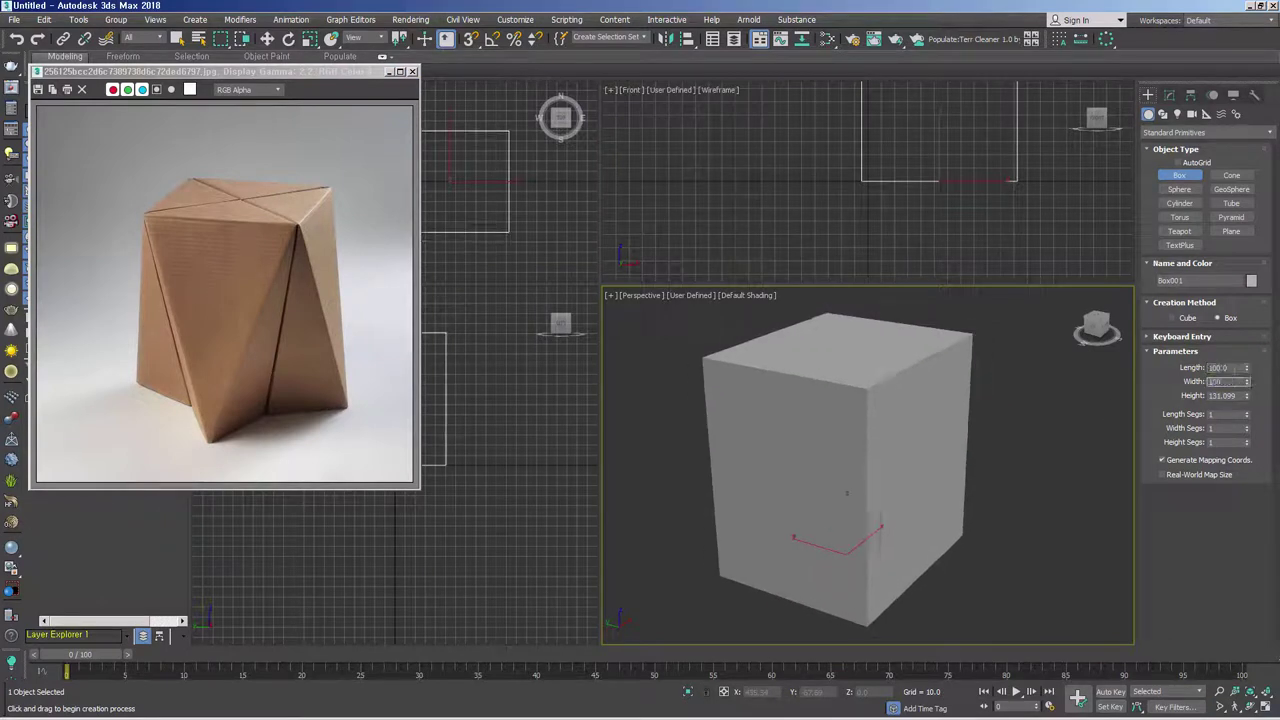
type("100")
key("Tab")
type("130")
key("Return")
middle_click_drag(888, 491, 904, 503)
key("F4")
Step: Enter Polygon level in an orthographic view angled at the box's underside
key("w")
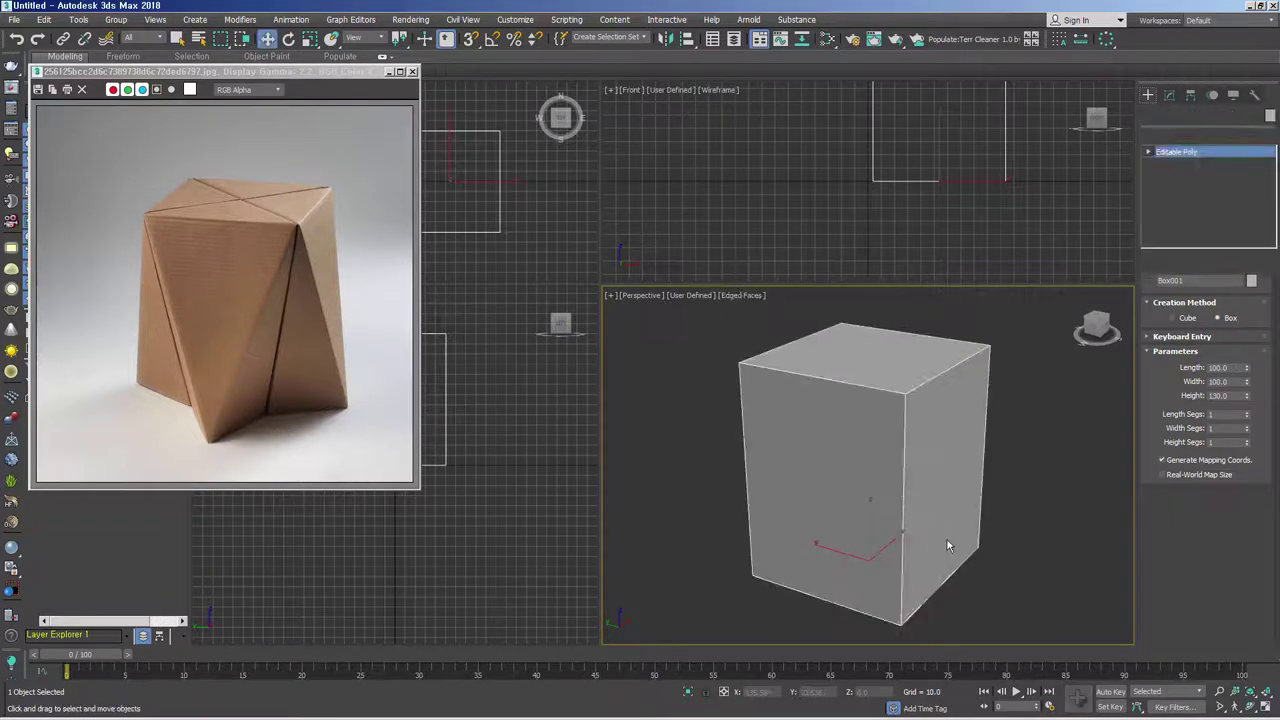
middle_click_drag(946, 540, 934, 507)
left_click(1149, 152)
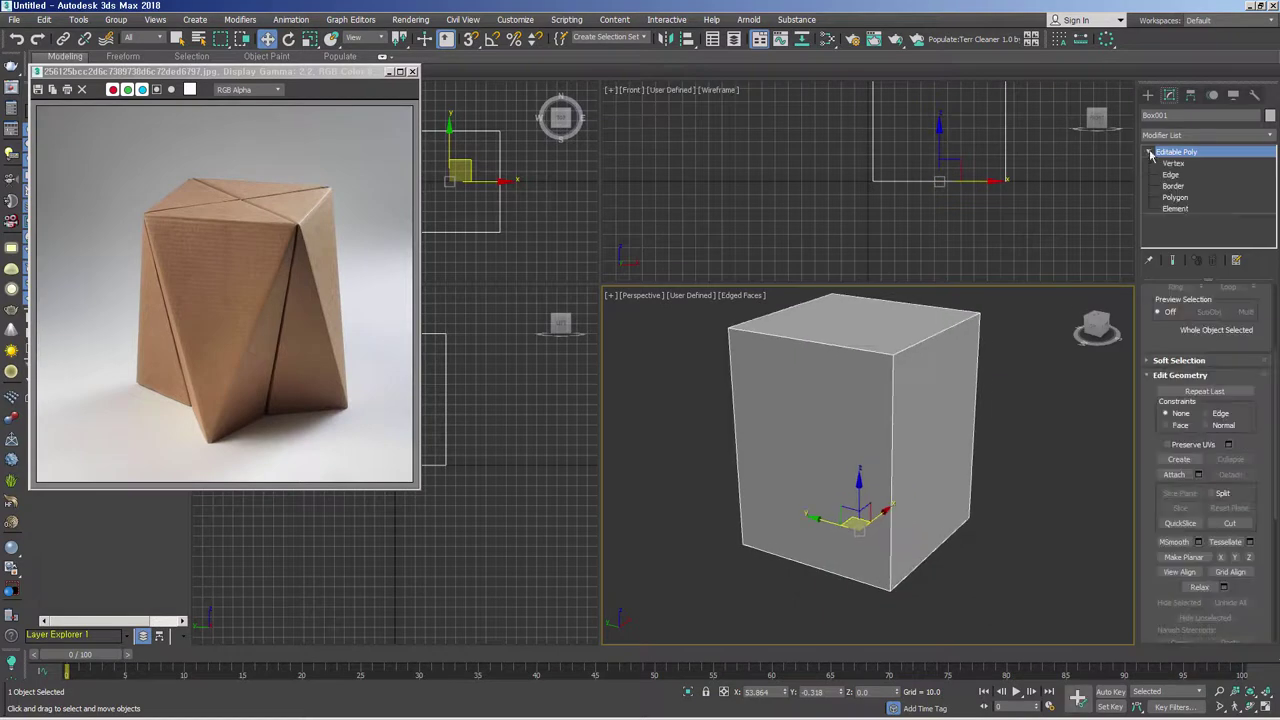
left_click(1175, 197)
key("u")
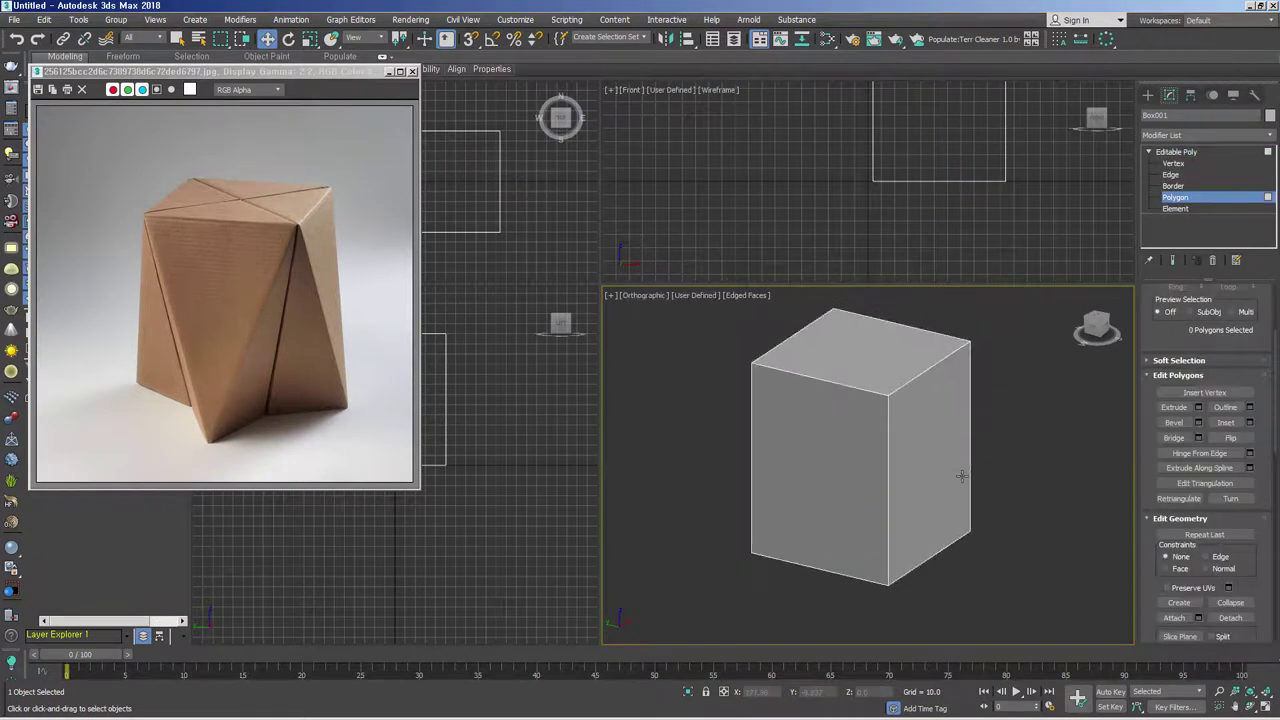
mouse_move(956, 502)
middle_mouse_down("alt")
mouse_move(937, 480)
mouse_move(943, 426)
middle_mouse_up("alt")
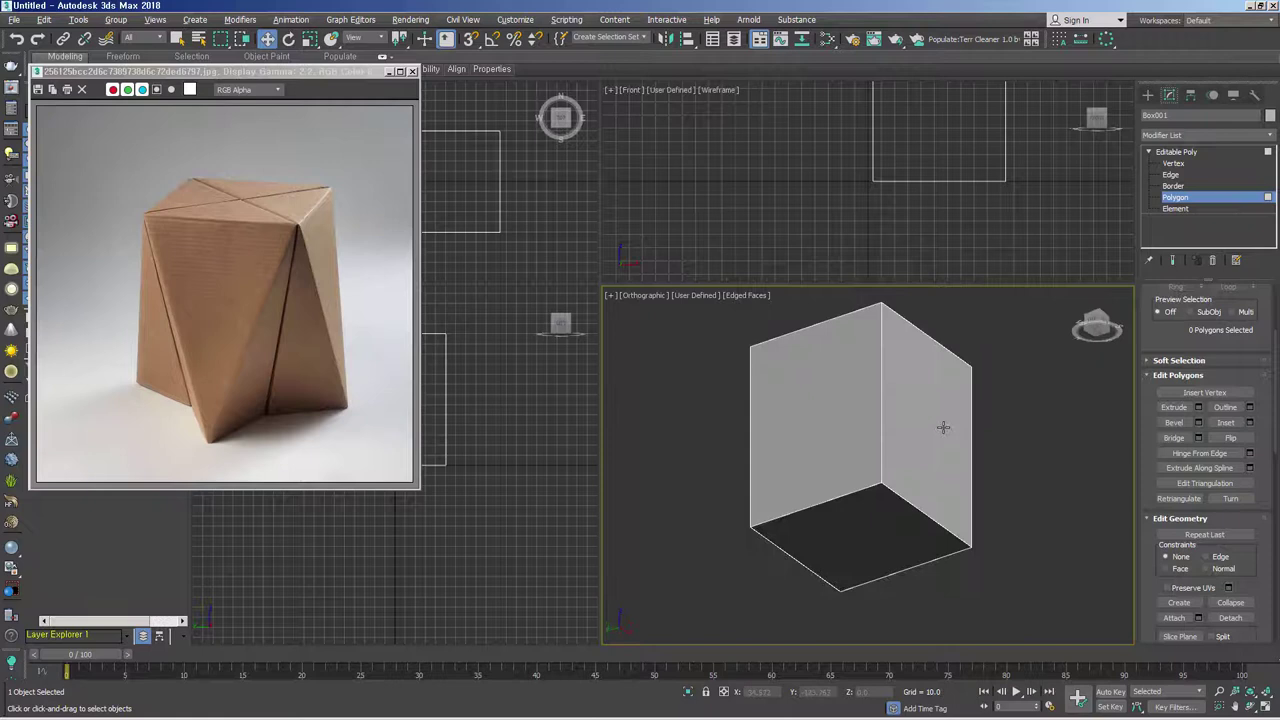
Step: Scale up the bottom polygon so the box tapers into a frustum
left_click(871, 529)
right_click(871, 529)
left_click(895, 507)
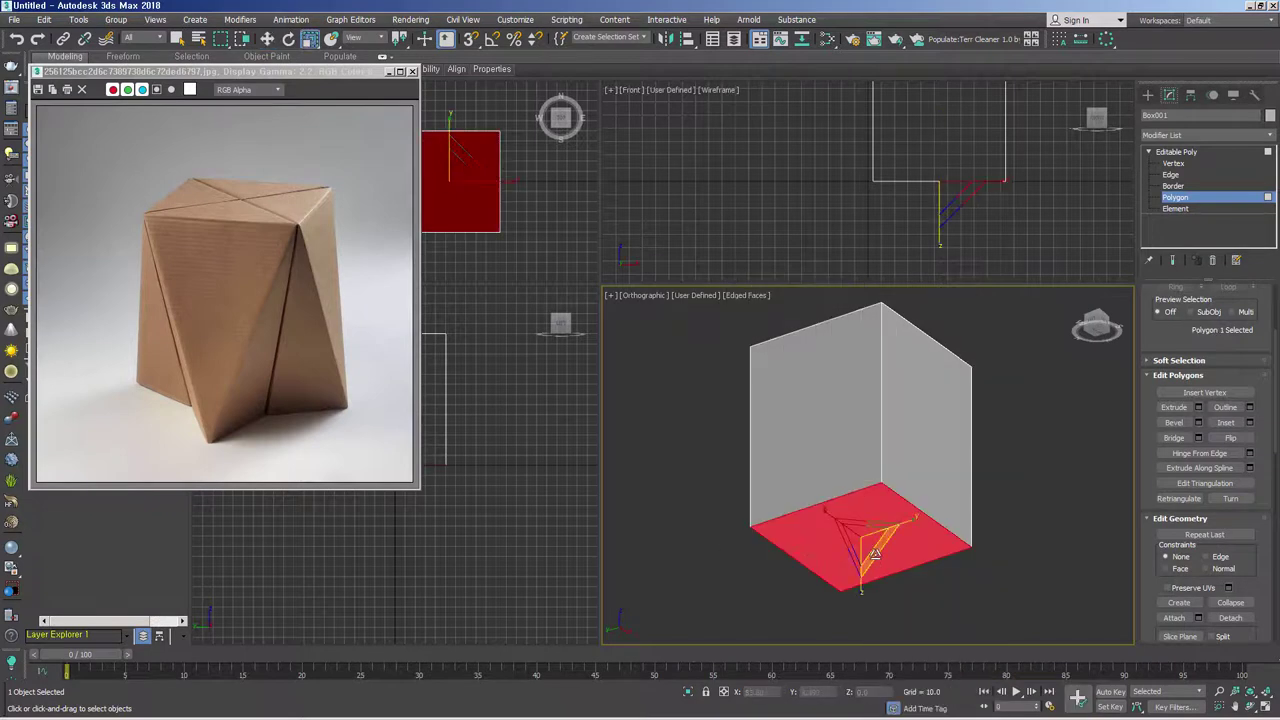
left_click_drag(866, 540, 870, 505)
middle_click_drag(870, 505, 941, 494, "alt")
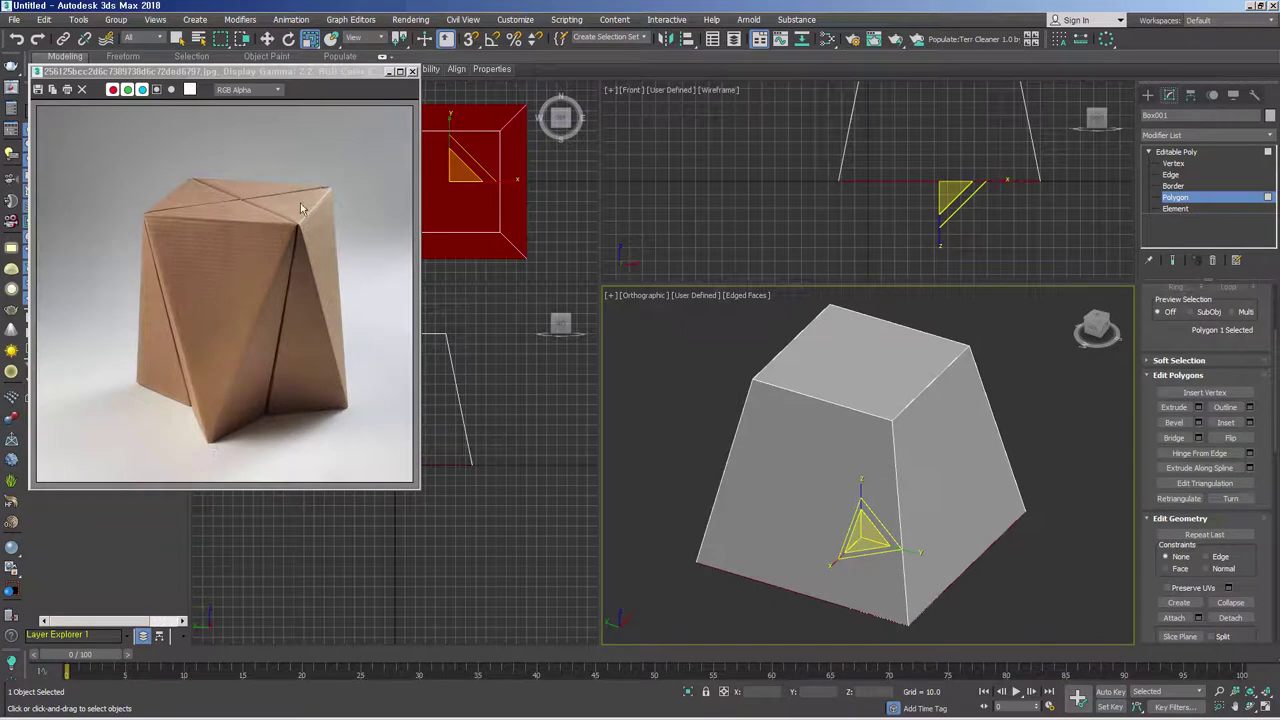
middle_click_drag(911, 541, 970, 522, "alt")
Step: Chamfer the four bottom corner vertices to cut triangular facets
left_click(1173, 163)
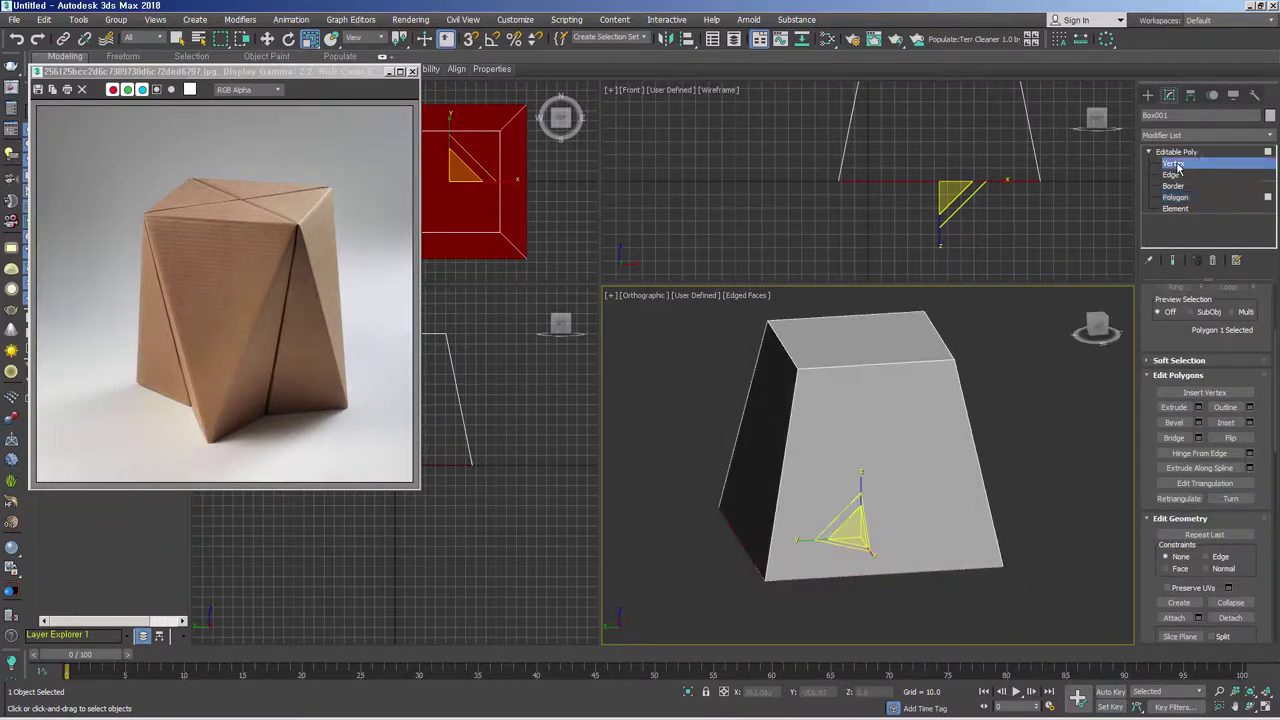
left_click_drag(644, 414, 1125, 640)
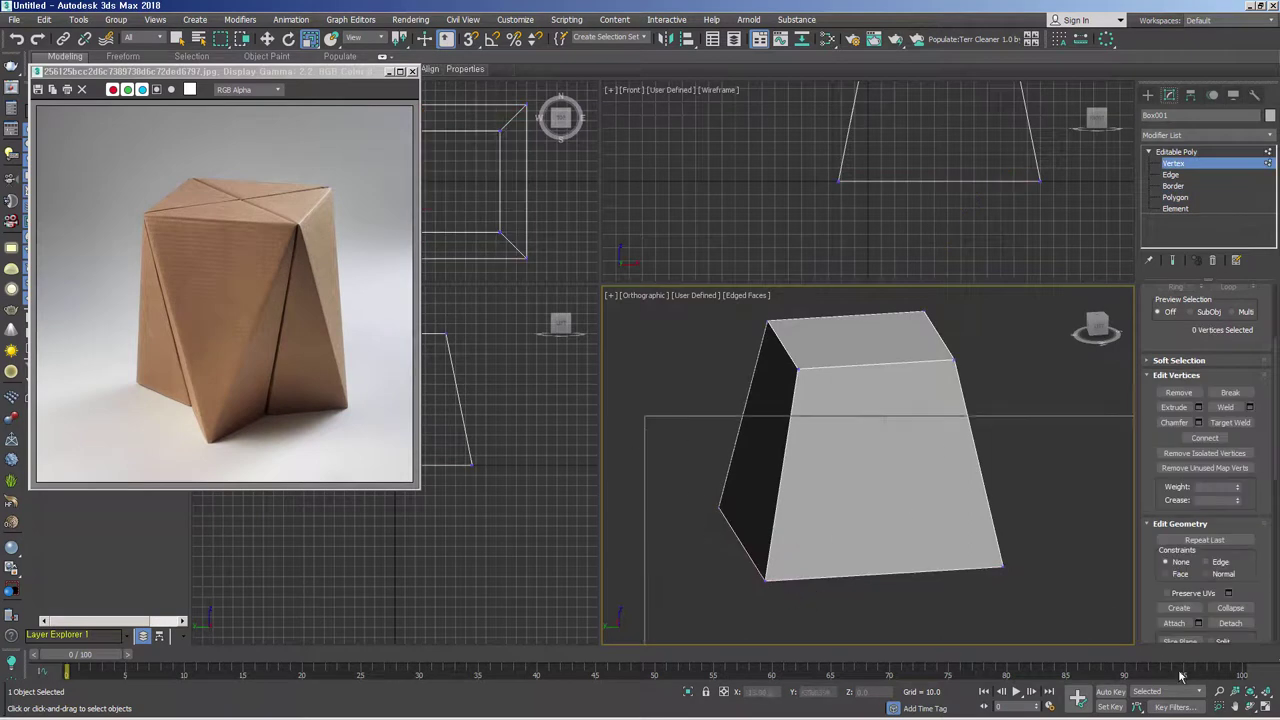
right_click(815, 478)
left_click(770, 539)
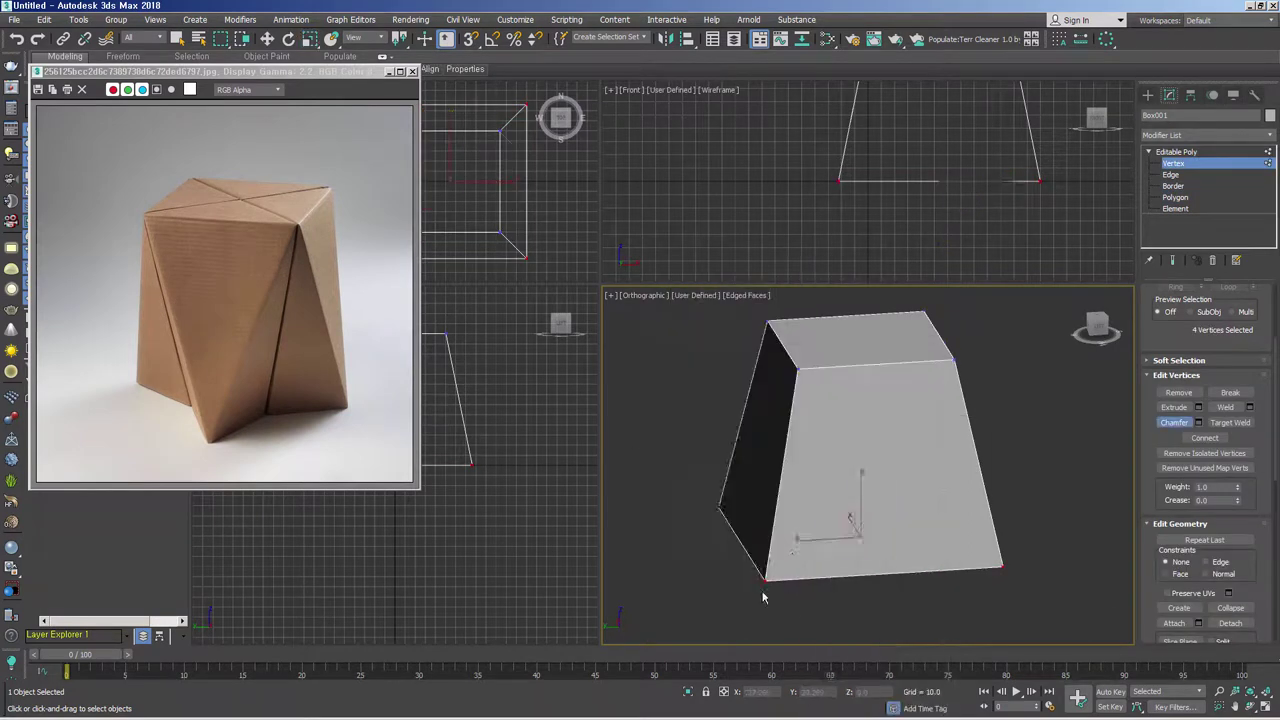
left_click_drag(765, 580, 855, 350)
Step: Weld the selected chamfer vertices together
mouse_move(917, 534)
middle_mouse_down("alt")
mouse_move(920, 565)
mouse_move(901, 563)
mouse_move(922, 493)
middle_mouse_up("alt")
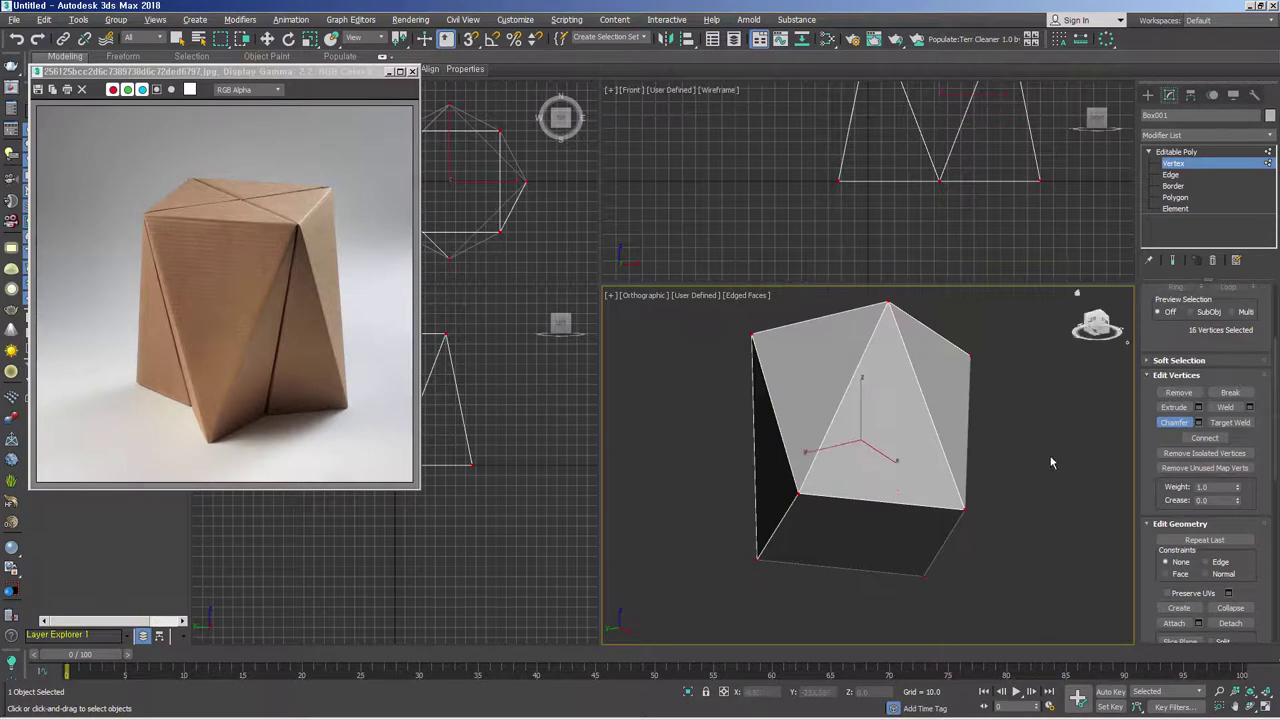
middle_click_drag(1053, 463, 1070, 526, "alt")
left_click(1238, 407)
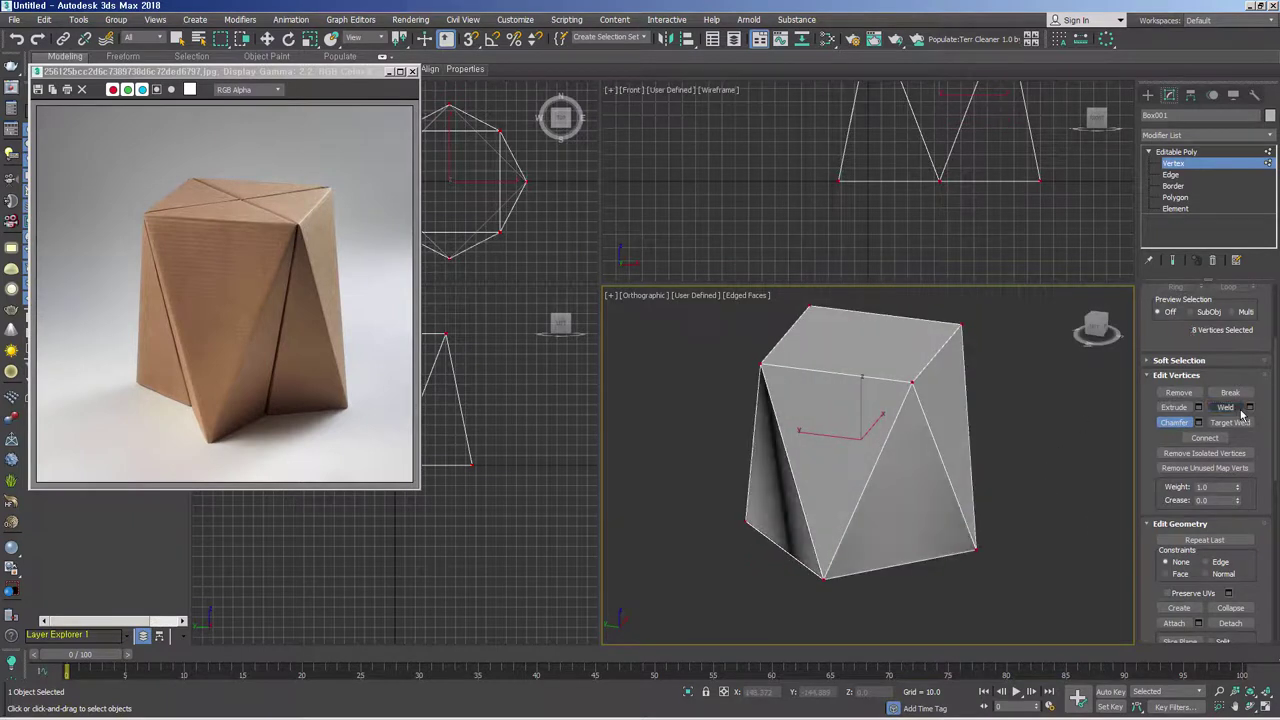
left_click(1175, 197)
Step: Select the flat bottom polygon and orbit to compare the mesh with the stool photo
middle_click_drag(985, 546, 990, 473, "alt")
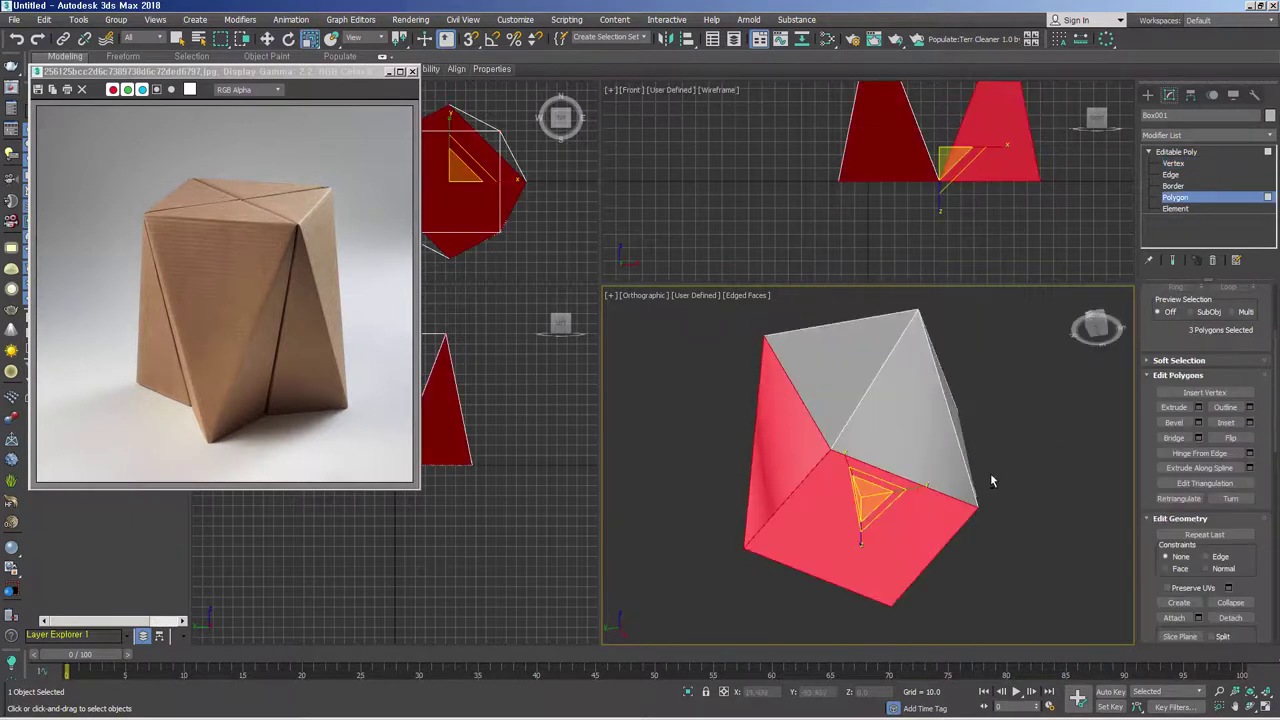
left_click(1010, 559)
left_click(875, 535)
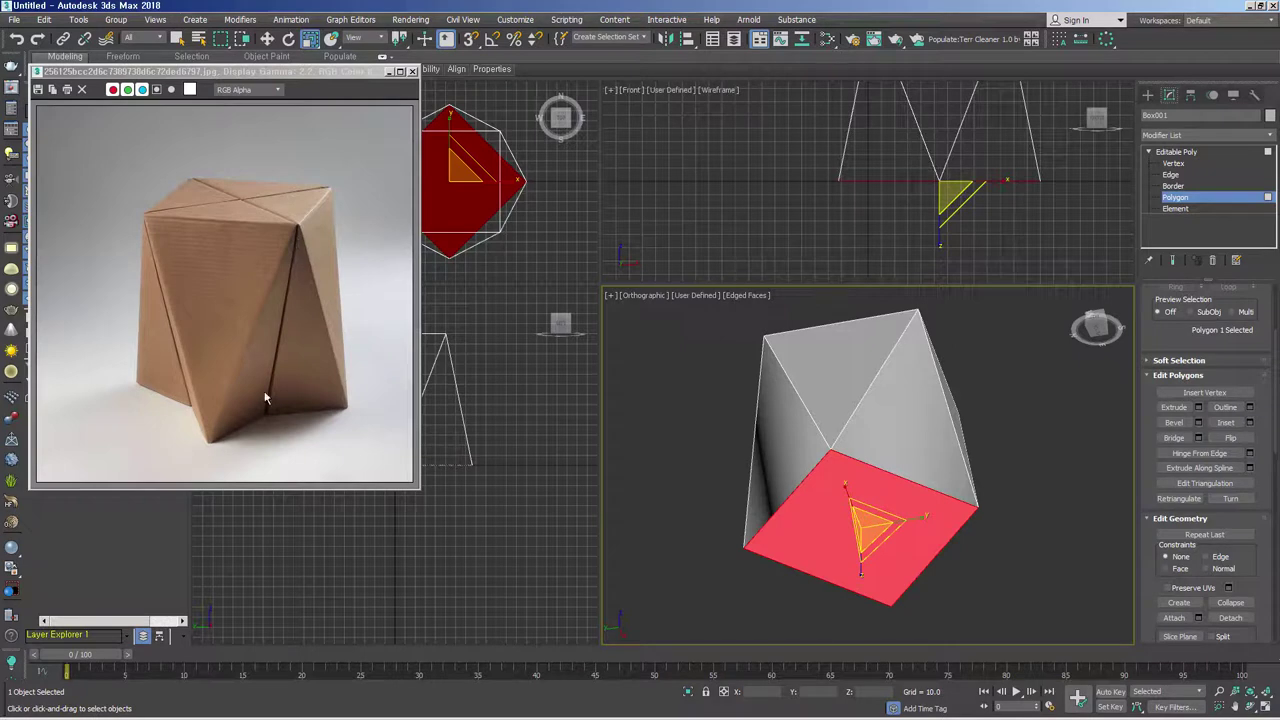
mouse_move(999, 541)
middle_mouse_down("alt")
mouse_move(1017, 579)
mouse_move(1002, 515)
mouse_move(990, 643)
mouse_move(921, 590)
middle_mouse_up("alt")
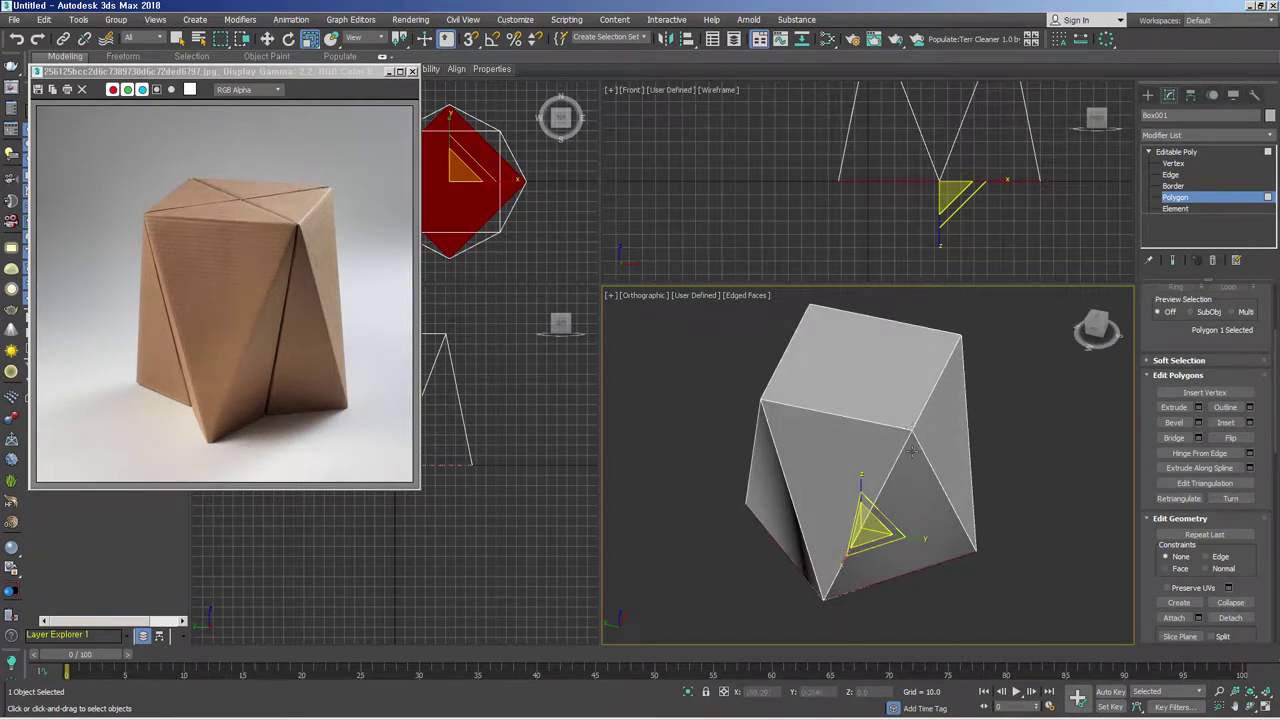
mouse_move(920, 484)
middle_mouse_down("alt")
mouse_move(1001, 528)
mouse_move(991, 459)
middle_mouse_up("alt")
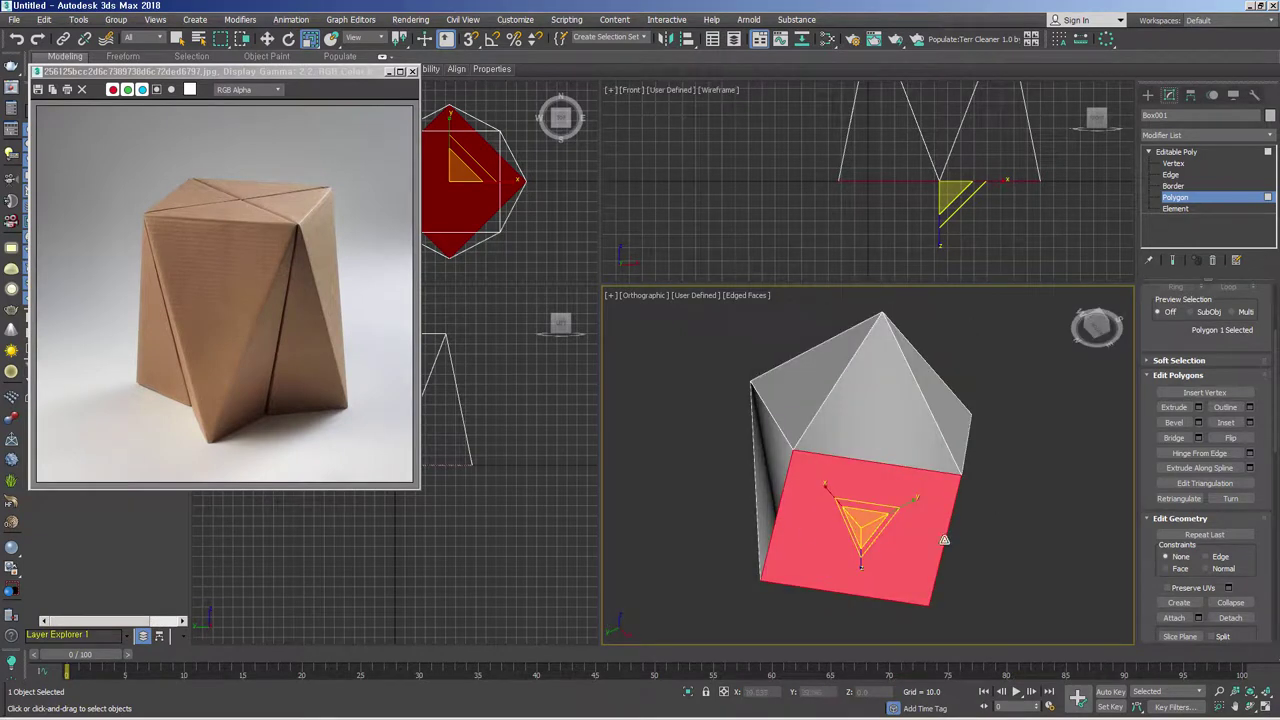
left_click_drag(1260, 588, 1262, 407)
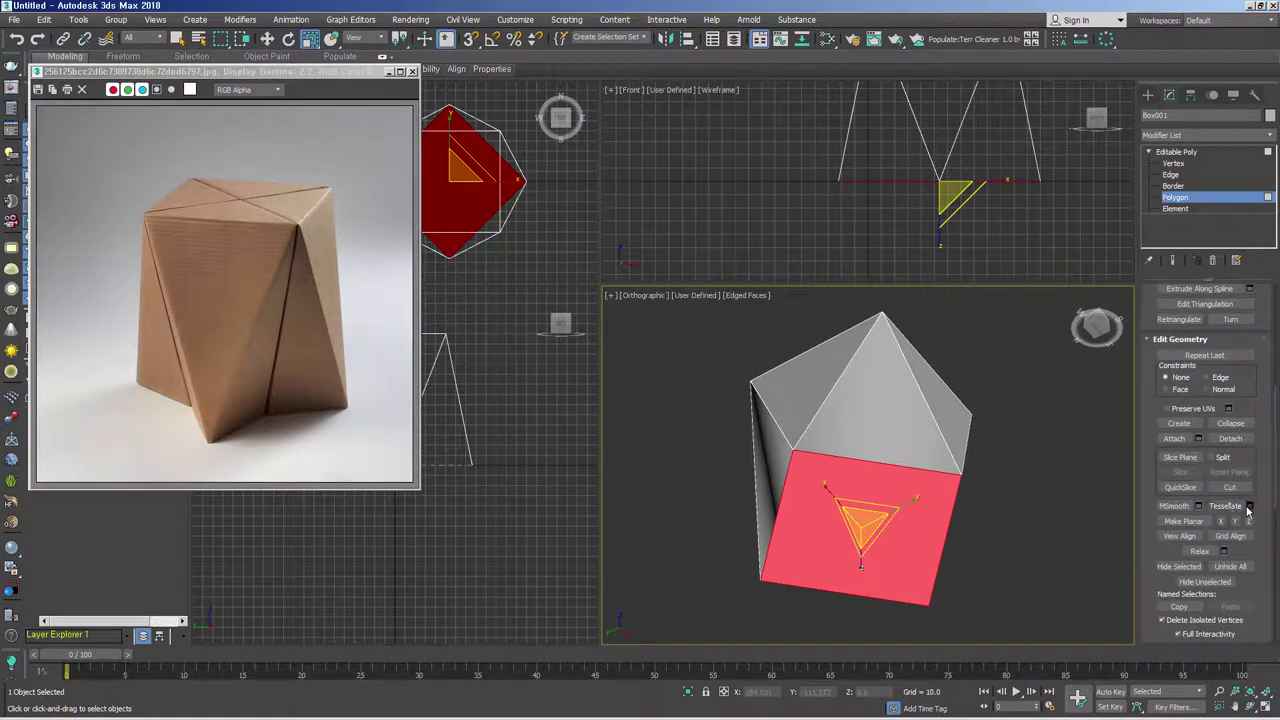
Step: Tessellate the bottom face in Edge mode into a 2×2 grid of quads
left_click(1249, 506)
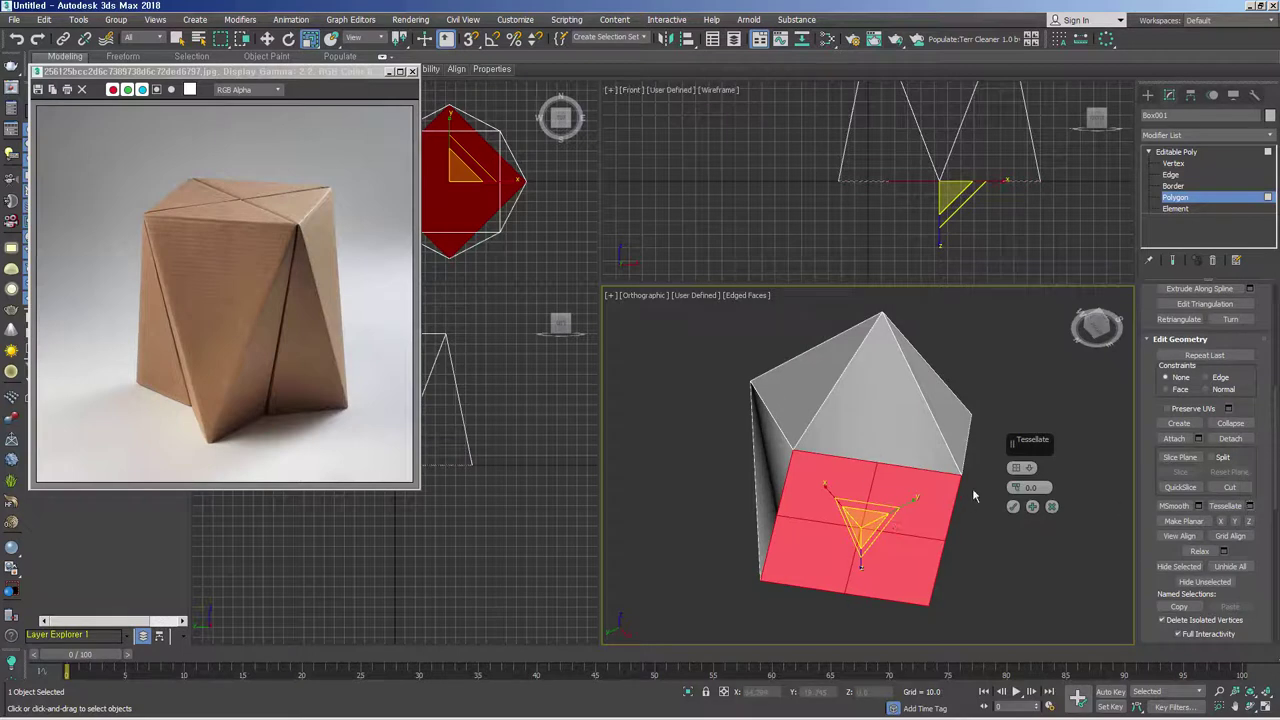
left_click(1016, 469)
left_click(1016, 487)
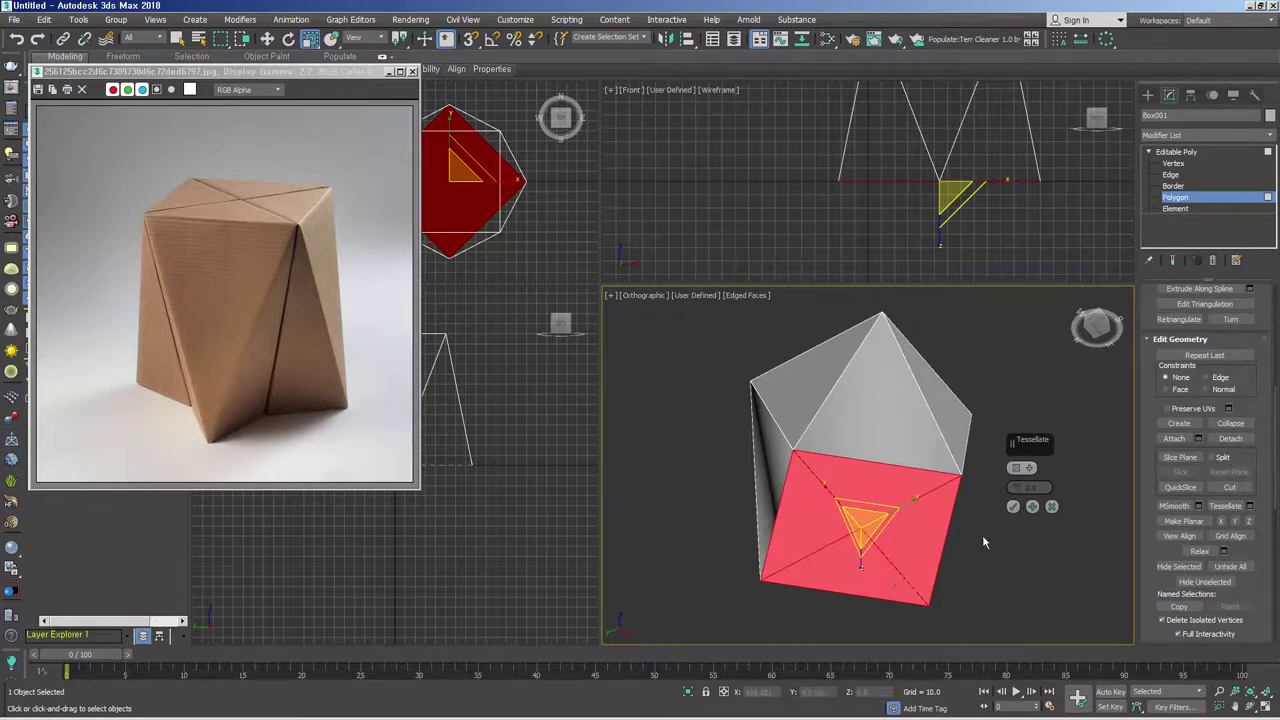
left_click(1016, 466)
left_click(1016, 487)
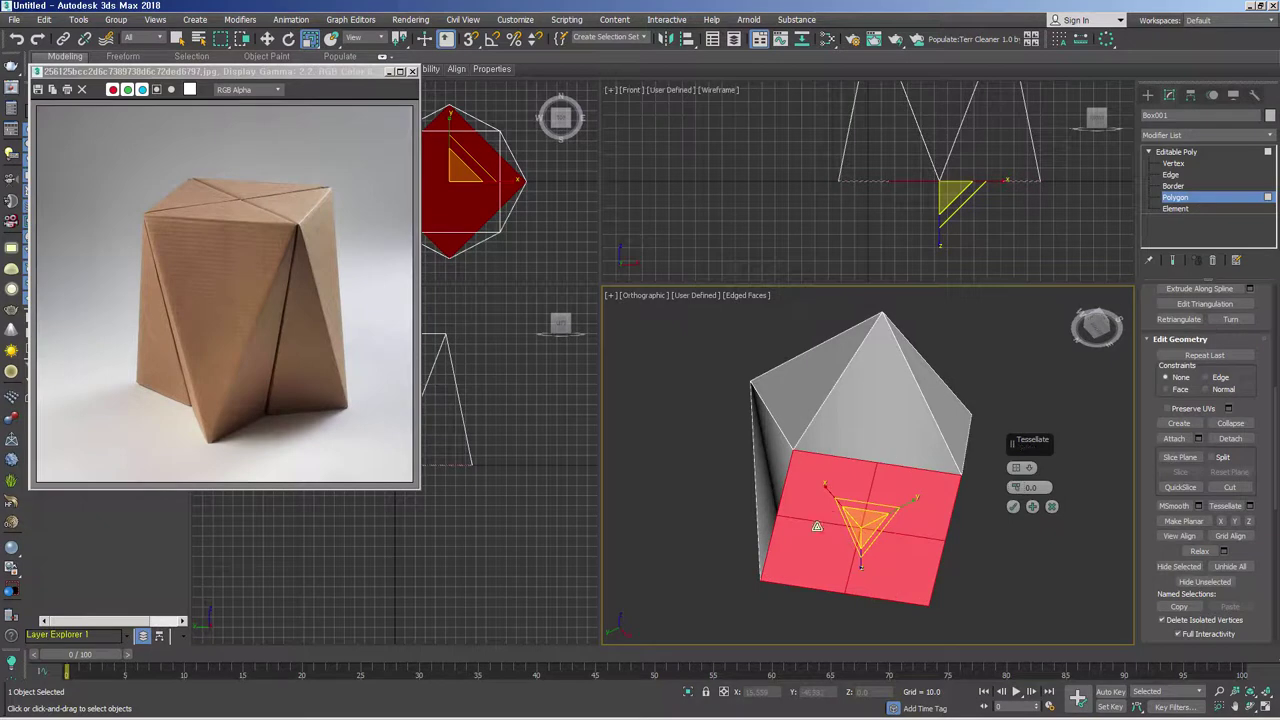
left_click(1013, 508)
left_click(1021, 463)
Step: At Vertex level, try selecting front and middle-row vertices, then clear the selection
left_click(1173, 164)
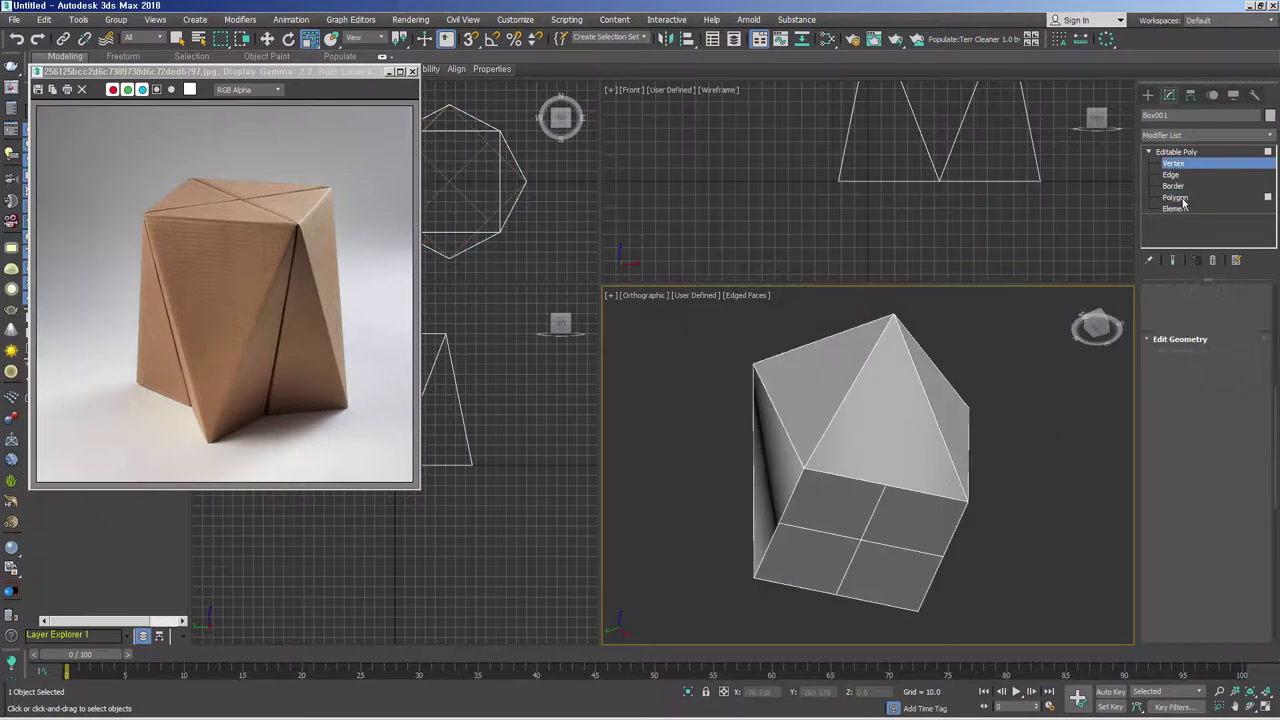
middle_click_drag(1086, 500, 970, 480, "alt")
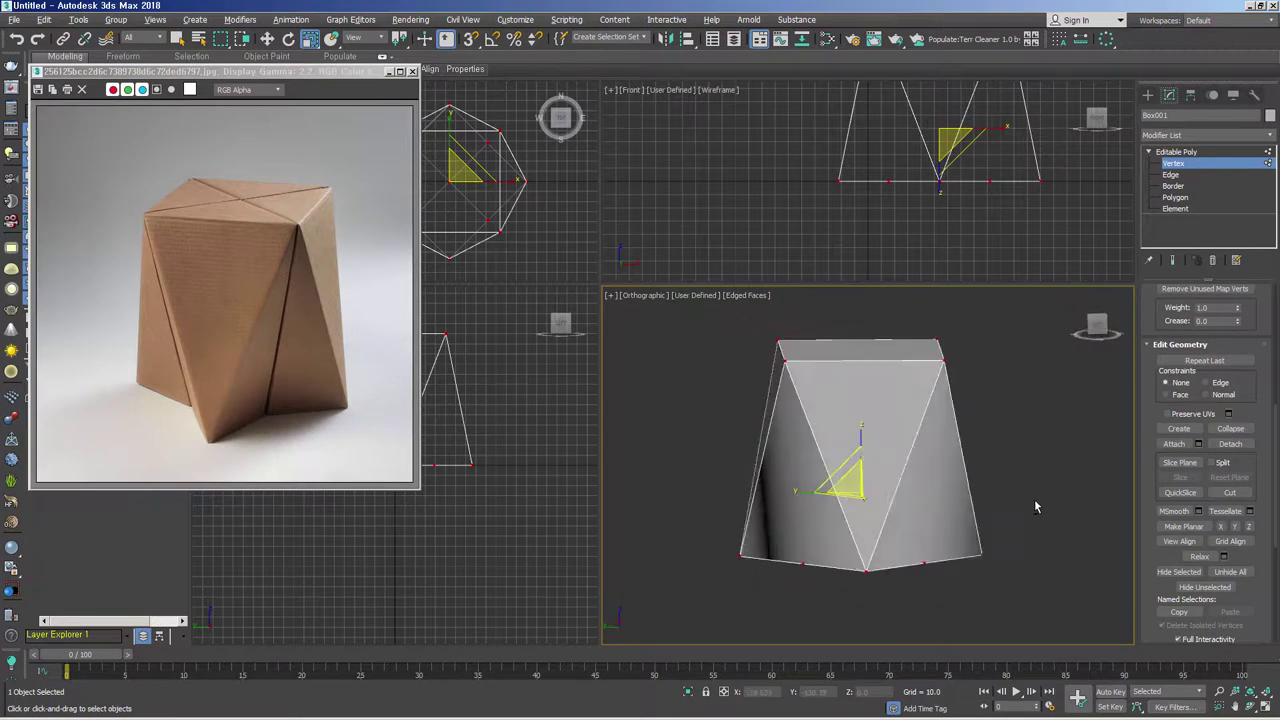
scroll(1245, 610, "up", 5)
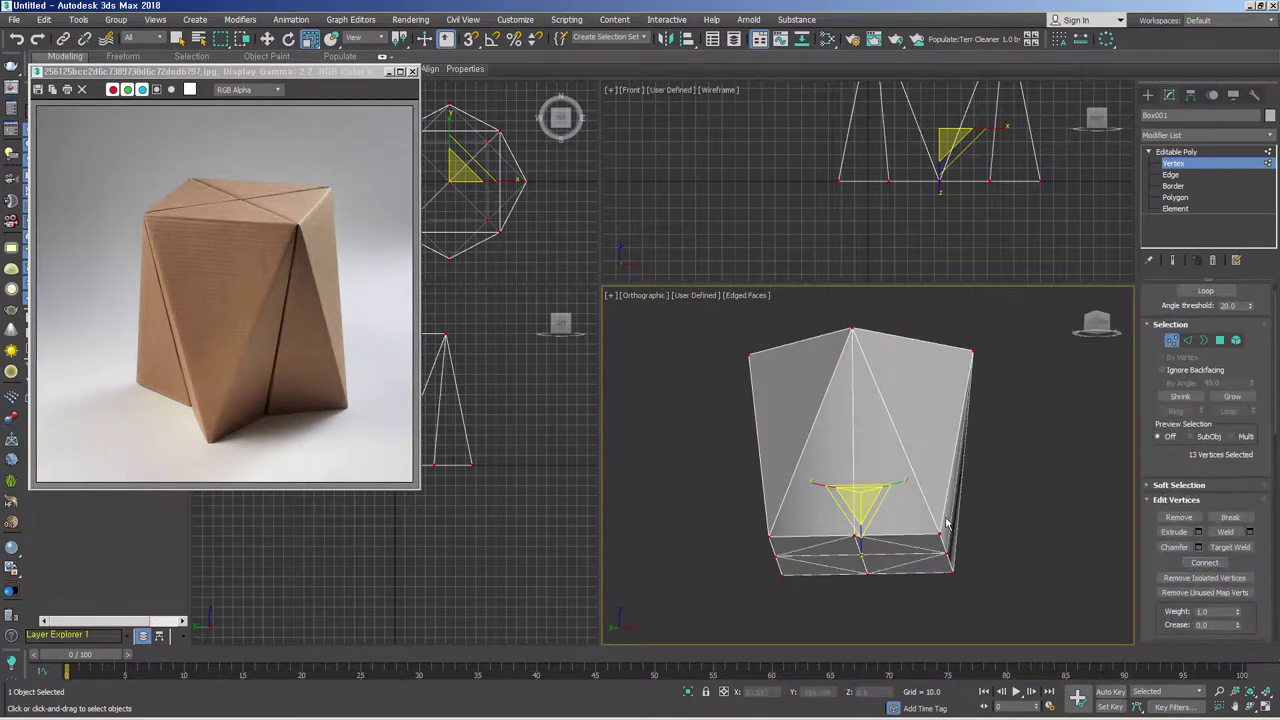
middle_click_drag(950, 575, 957, 526, "alt")
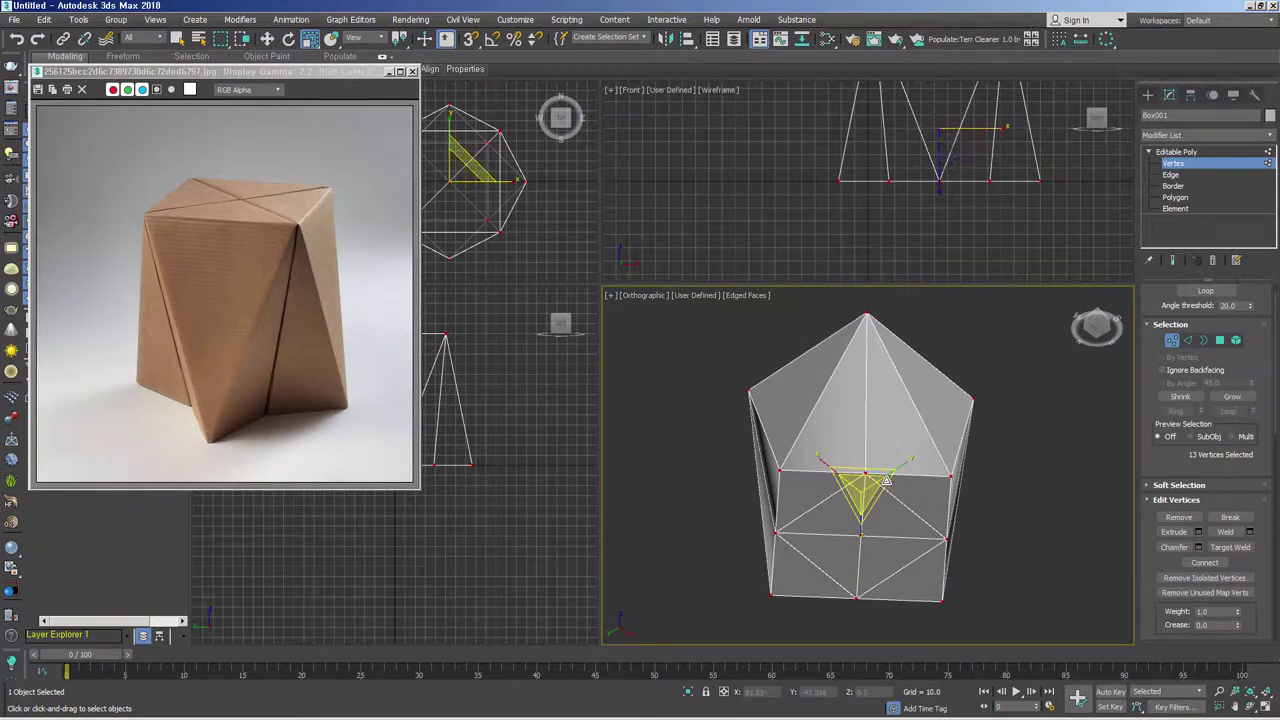
left_click(917, 509)
middle_click_drag(917, 509, 911, 471, "alt")
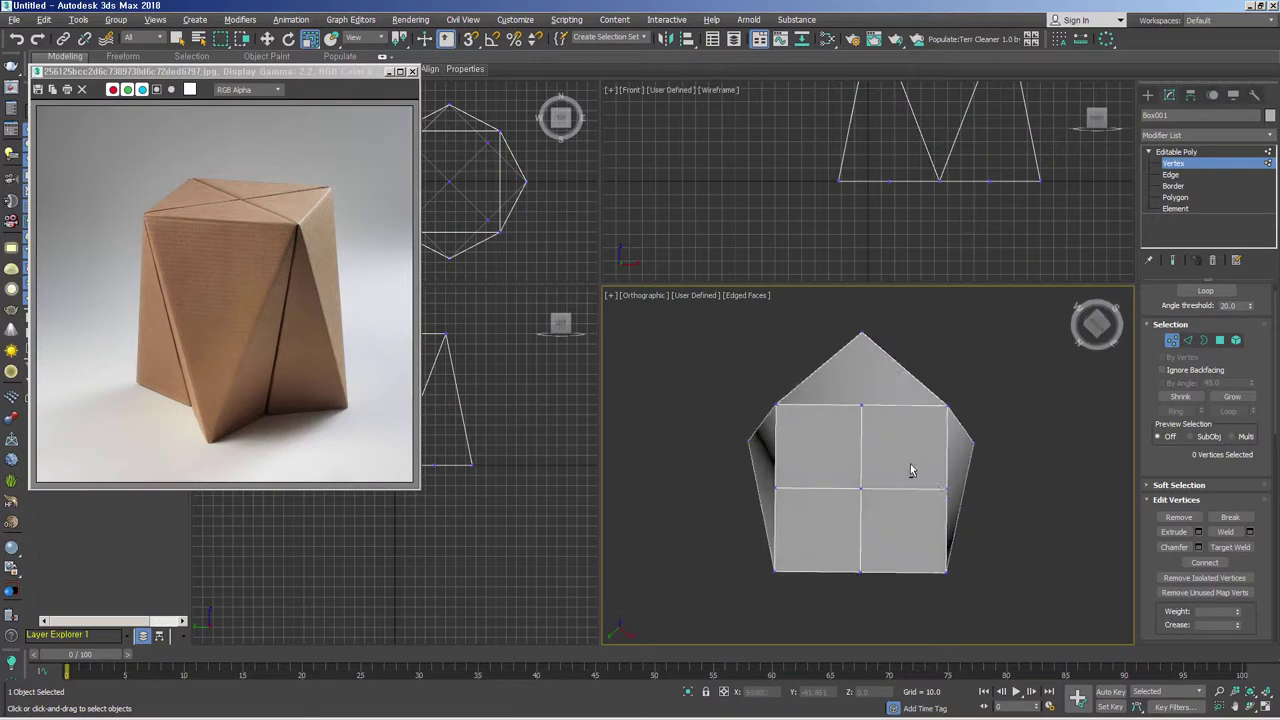
left_click_drag(845, 312, 885, 425)
left_click_drag(843, 608, 880, 491, "ctrl")
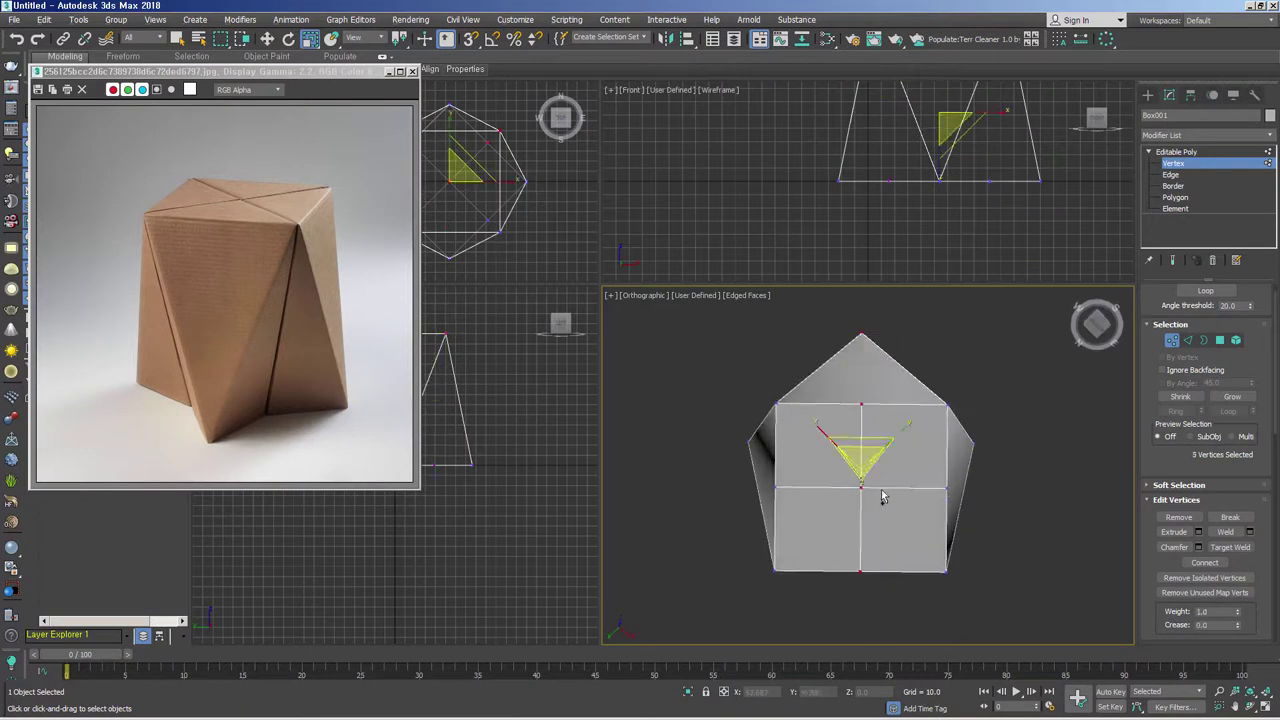
middle_click_drag(880, 491, 912, 540, "alt")
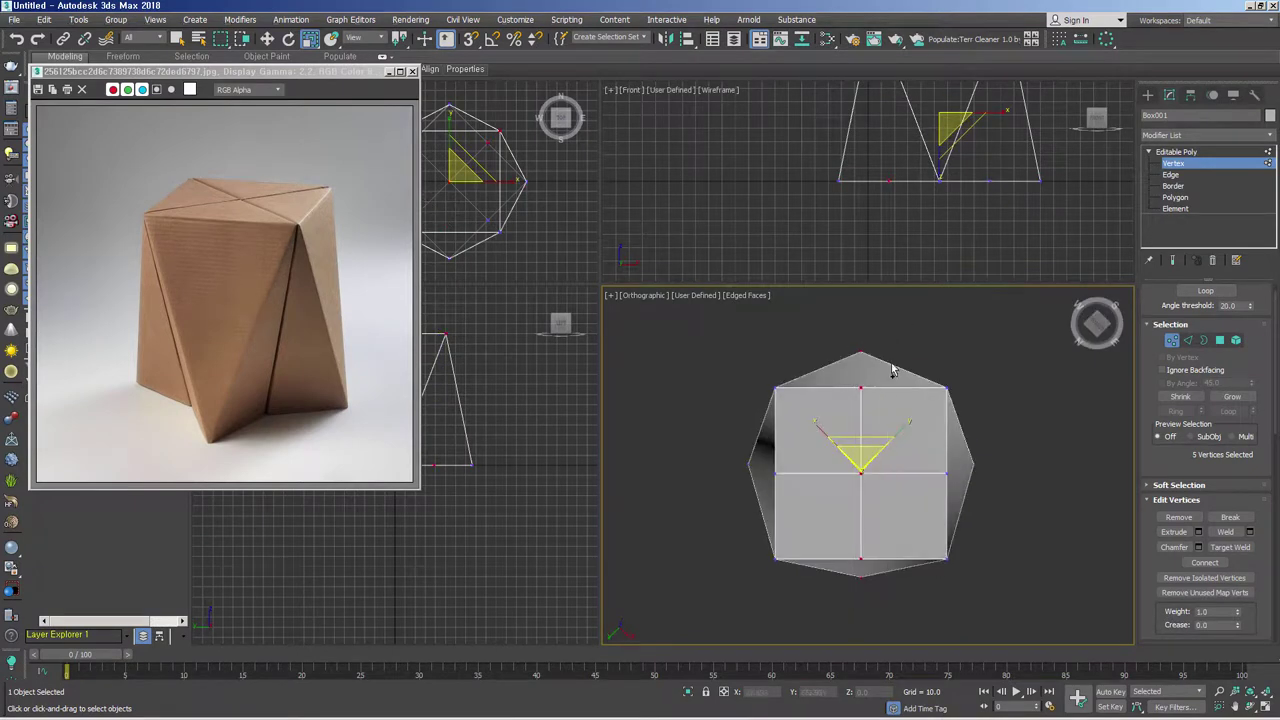
left_click_drag(701, 447, 1034, 494)
middle_click_drag(1034, 494, 975, 480, "alt")
left_click(1000, 490)
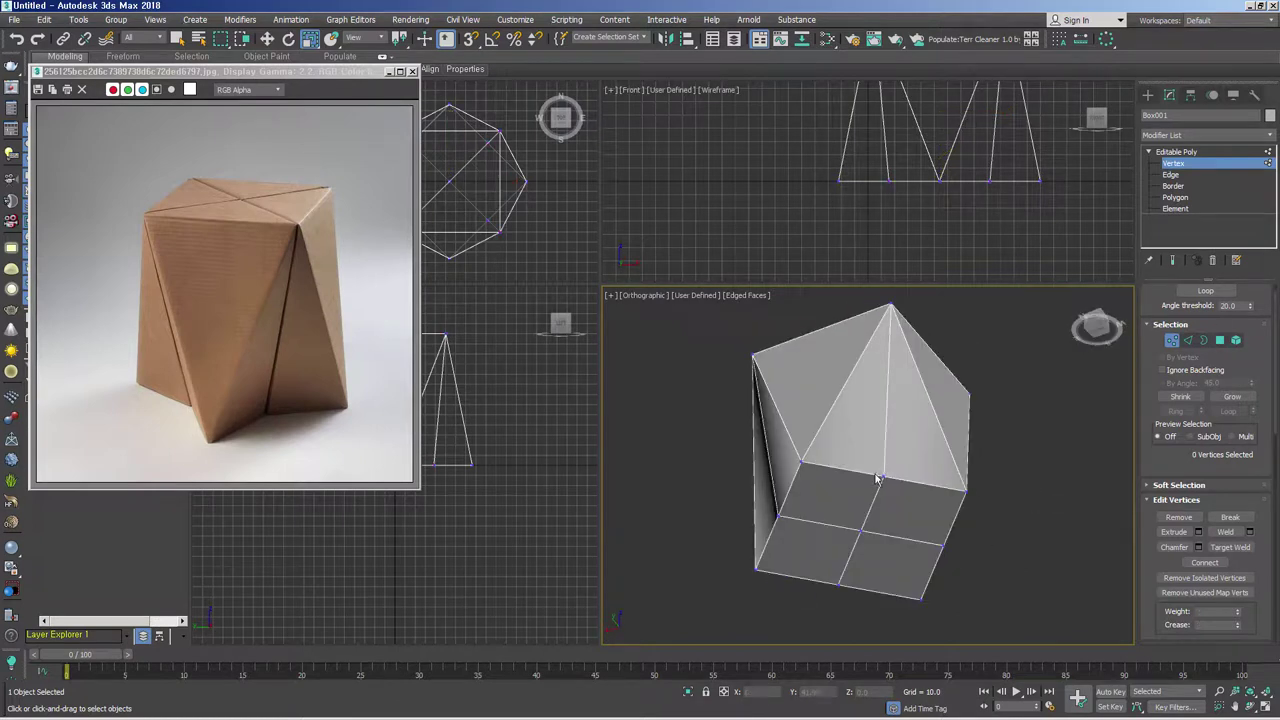
Step: At Edge level, select the cross edges on the bottom face
left_click(1203, 340)
left_click(864, 530)
left_click(870, 535, "ctrl")
left_click(843, 525, "ctrl")
middle_click_drag(843, 525, 895, 541, "alt")
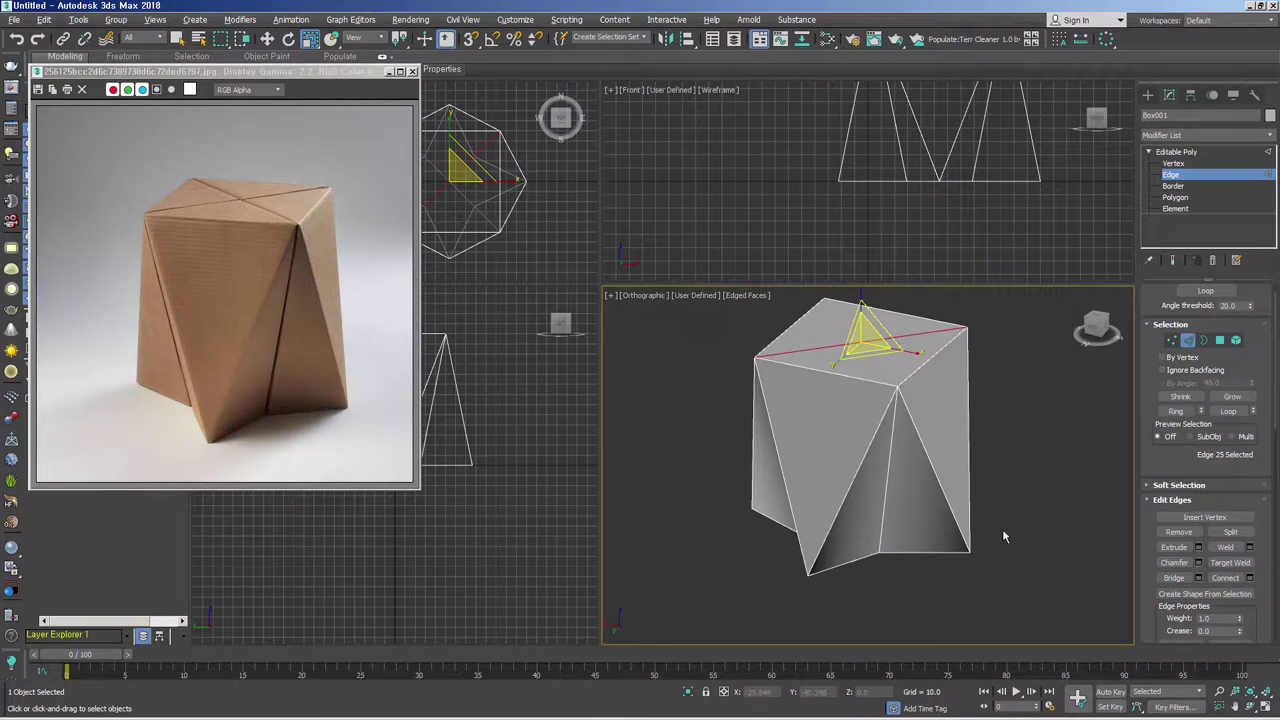
Step: Remove the diagonal edge across the stool's top face
middle_click_drag(992, 532, 920, 503, "alt")
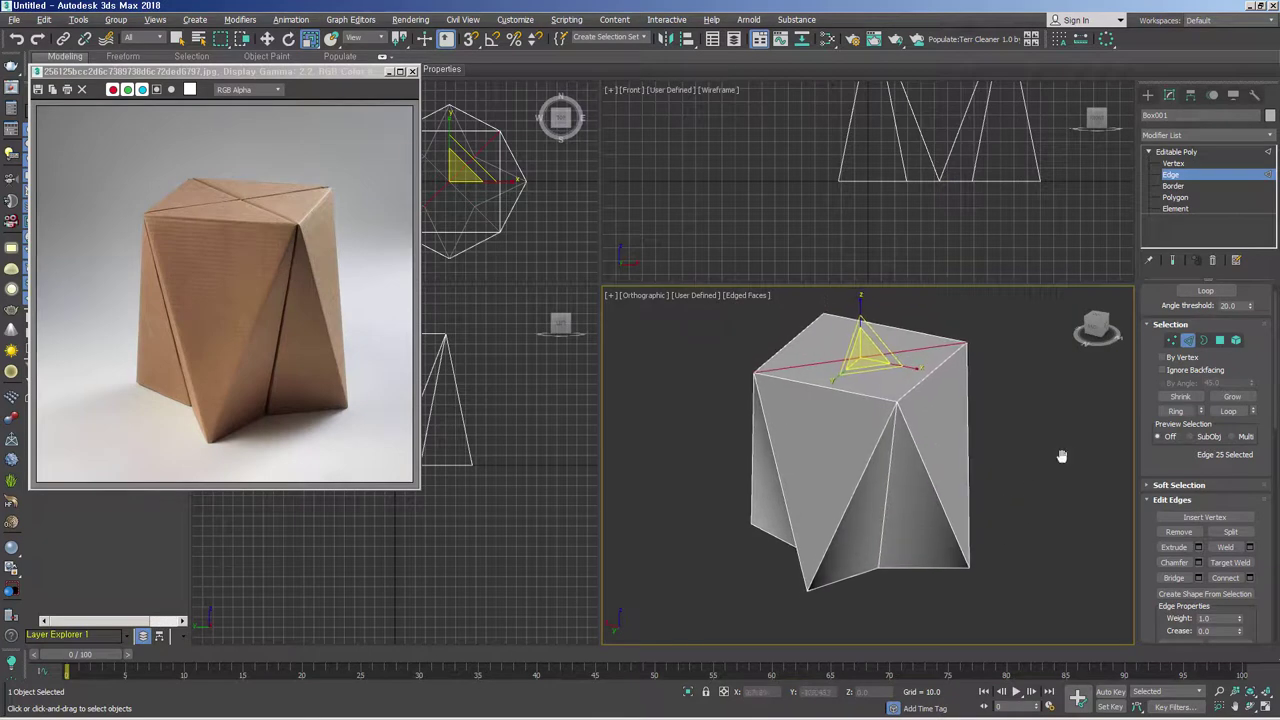
left_click(1178, 535)
mouse_move(1004, 474)
middle_mouse_down("alt")
mouse_move(1021, 509)
mouse_move(1005, 532)
middle_mouse_up("alt")
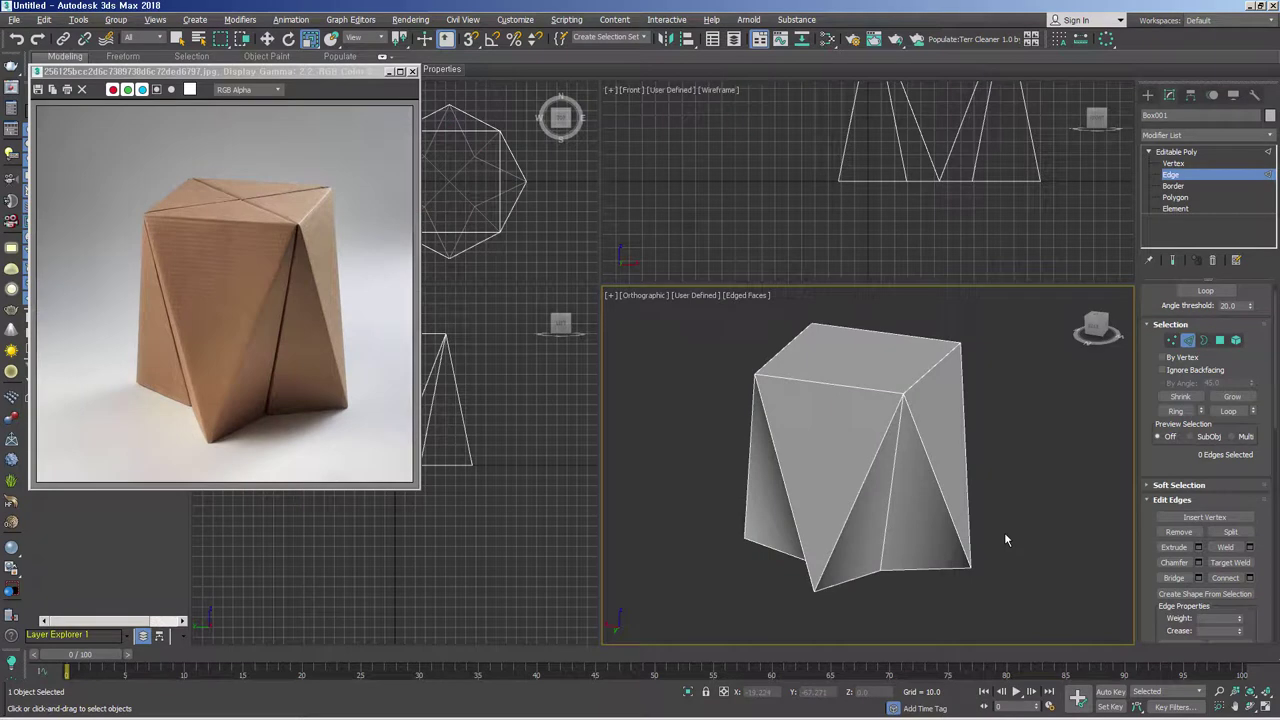
Step: Tessellate the top polygon in Face mode into four triangles meeting at its centre
key("4")
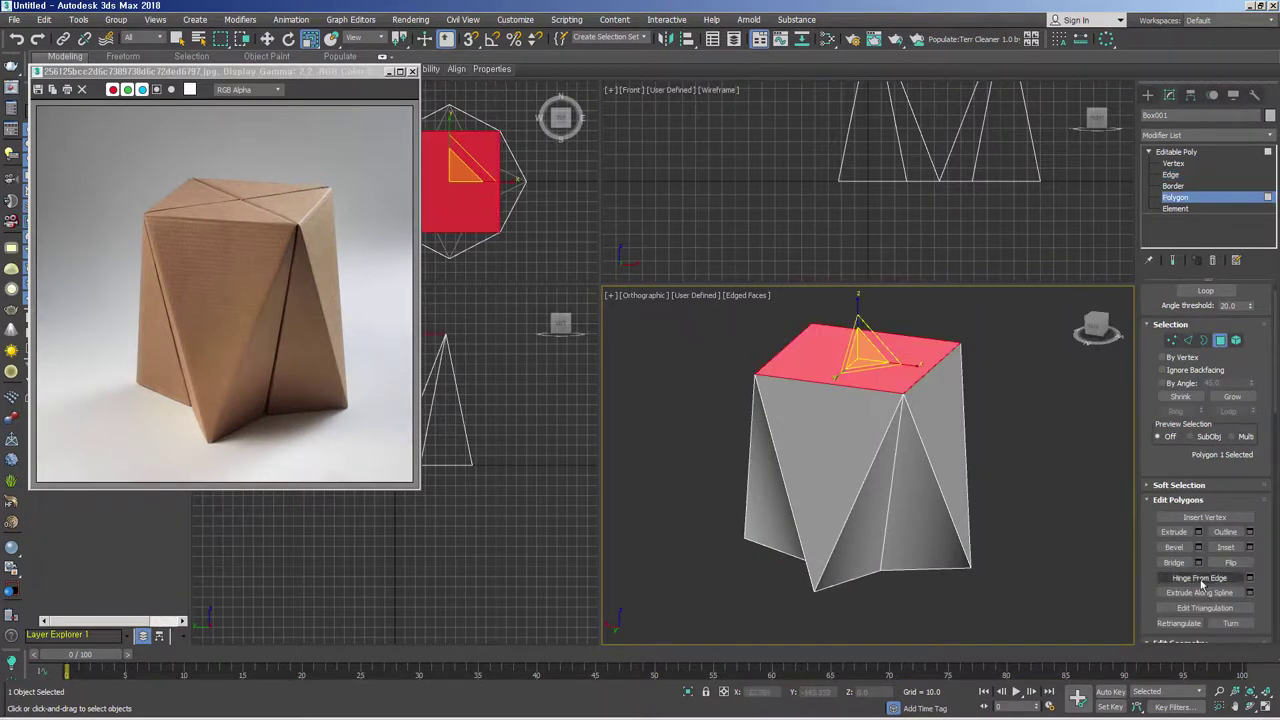
scroll(1256, 505, "down", 5)
scroll(1256, 520, "down", 3)
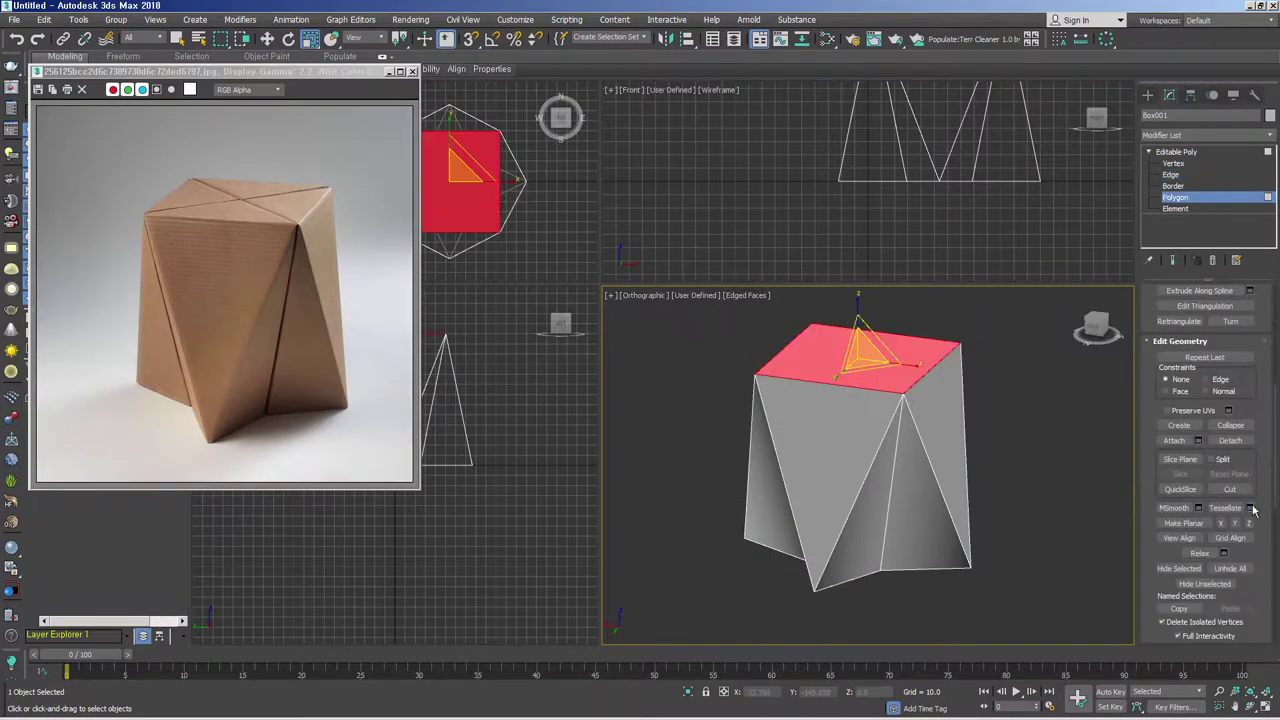
left_click(1250, 508)
left_click(1018, 469)
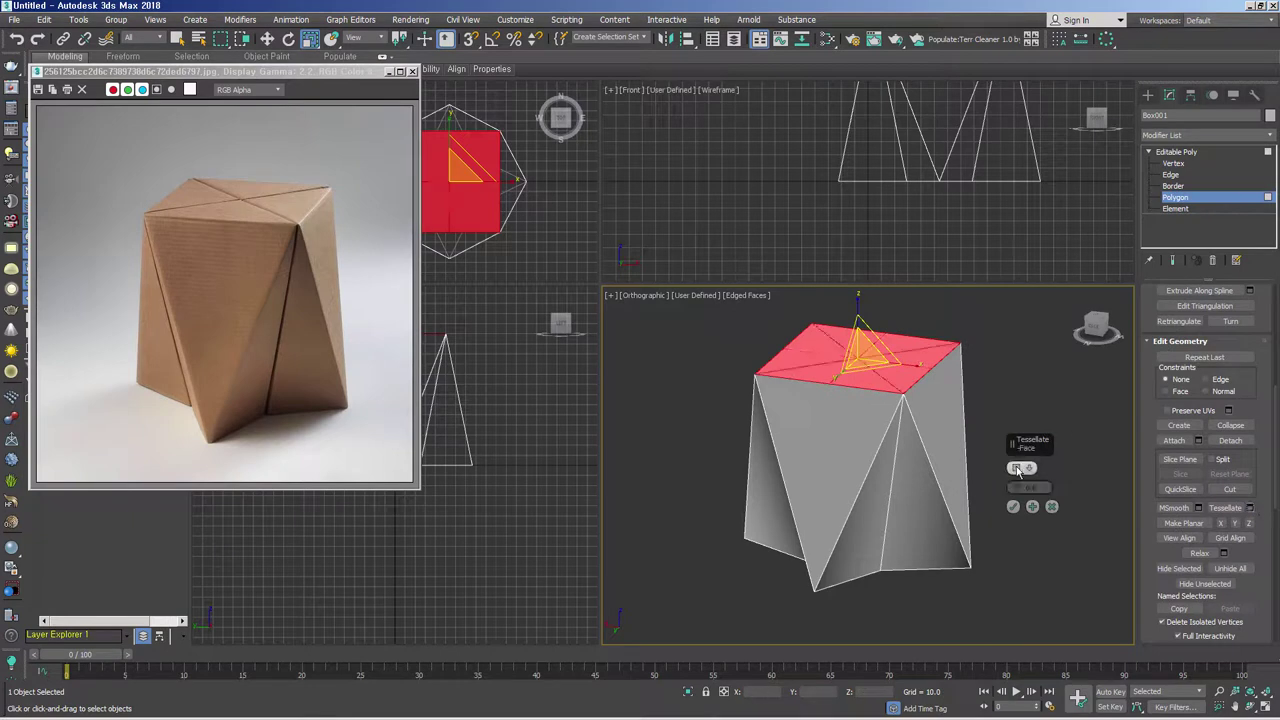
left_click(1013, 506)
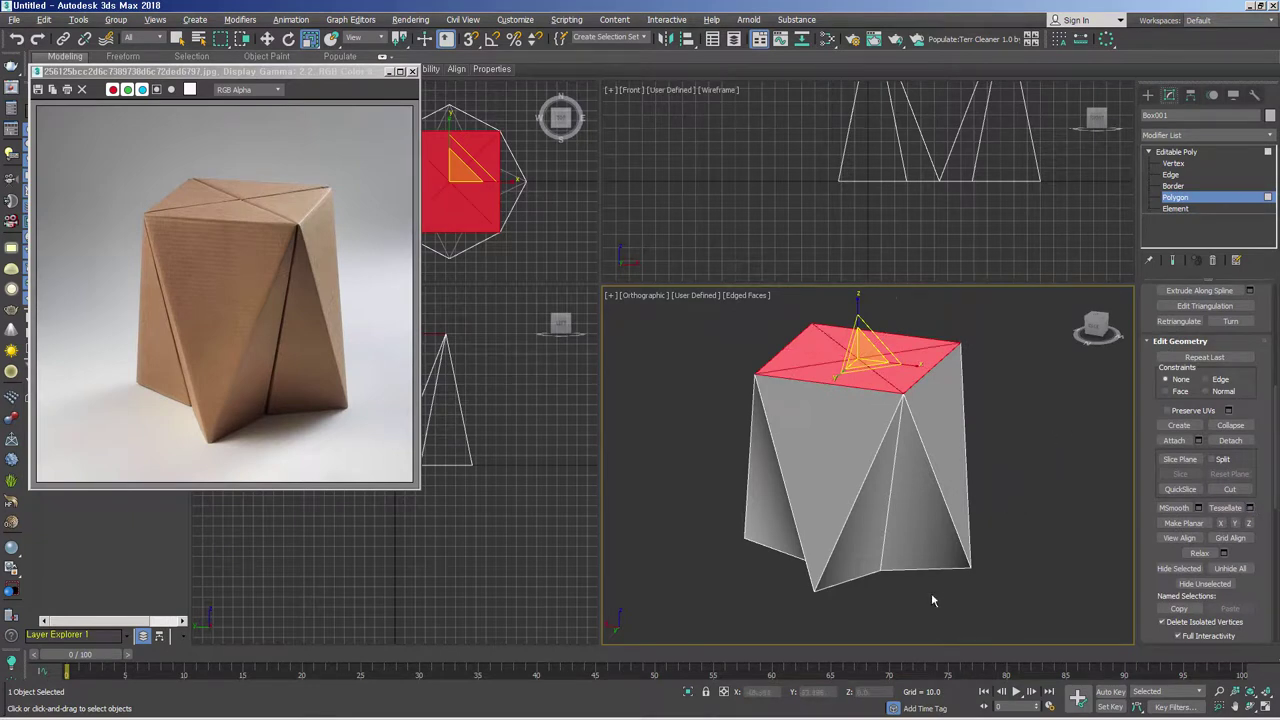
middle_click_drag(931, 600, 931, 503, "alt")
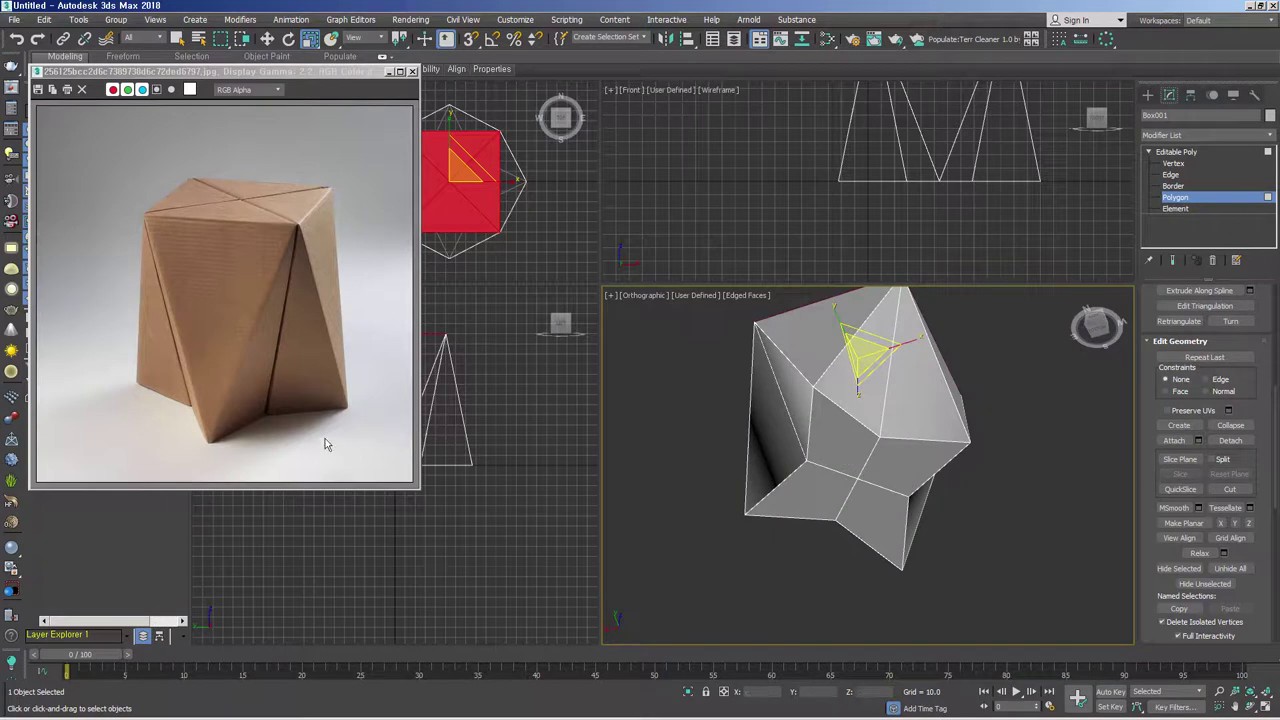
mouse_move(855, 430)
middle_mouse_down("alt")
mouse_move(858, 356)
mouse_move(894, 462)
mouse_move(863, 533)
middle_mouse_up("alt")
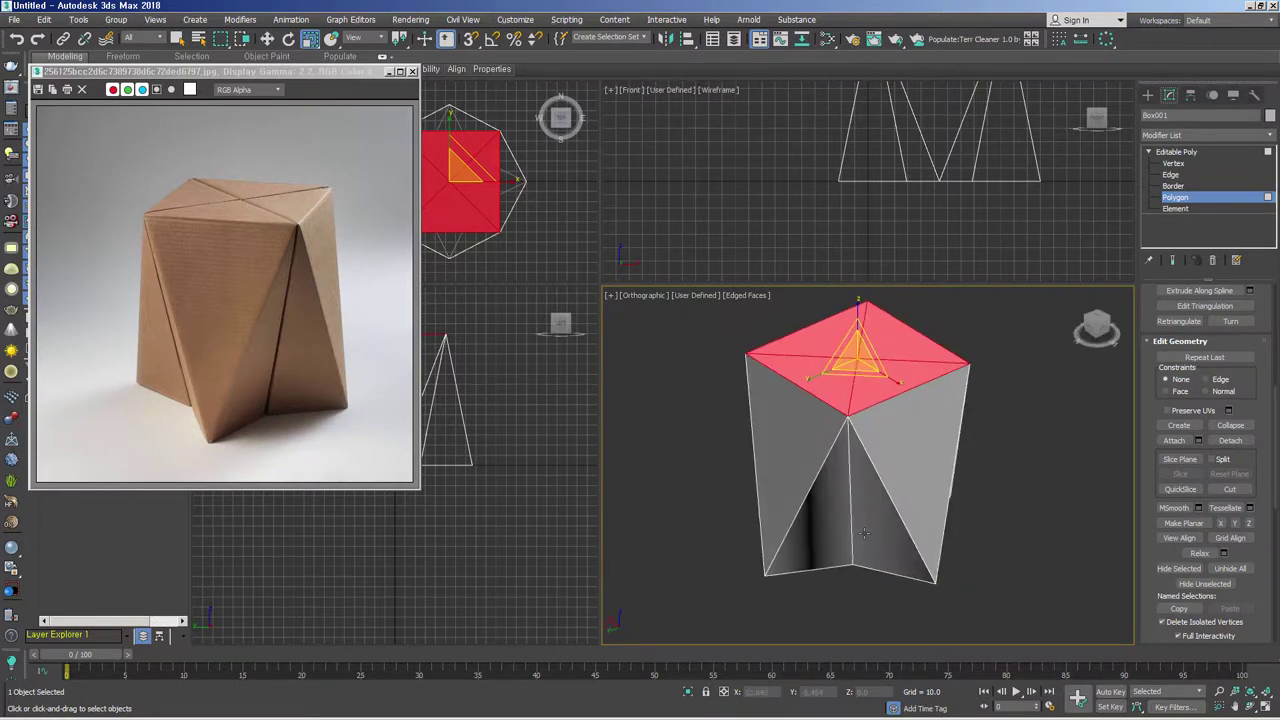
Step: In Top view, select the front triangular facet, invert the selection and hide the rest
key("t")
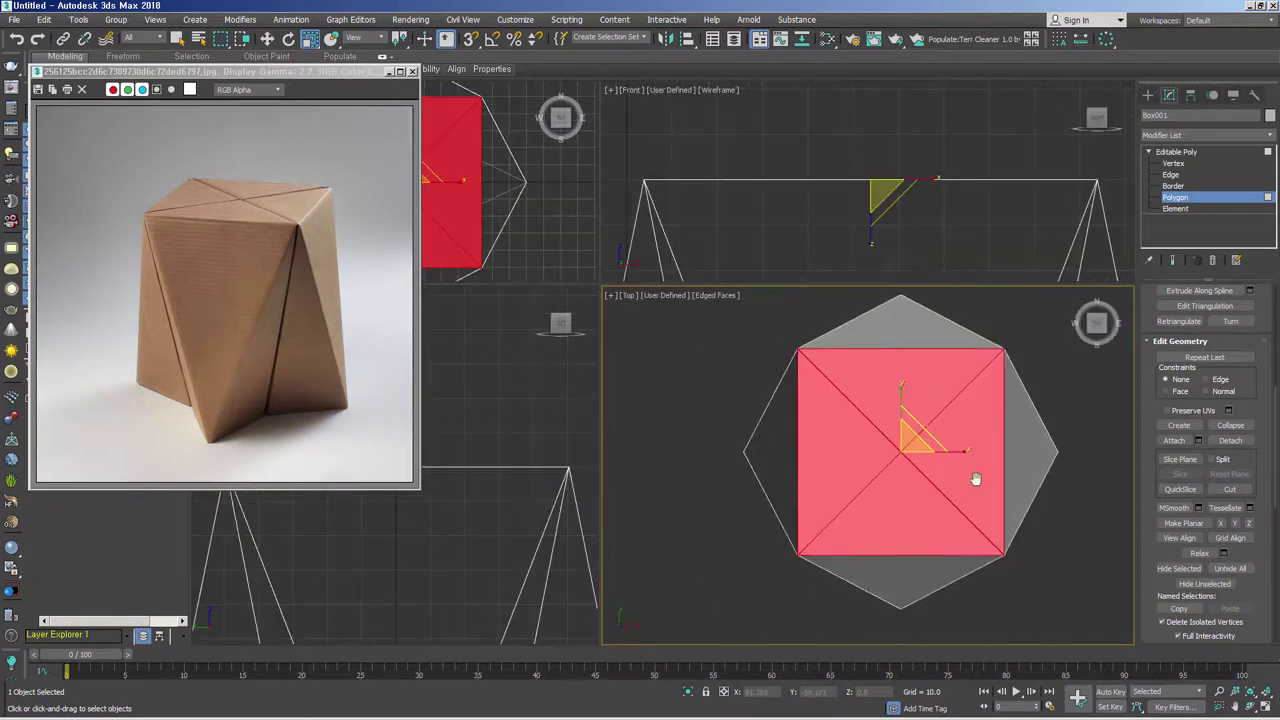
left_click(950, 626)
left_click(872, 517)
mouse_move(872, 517)
middle_mouse_down("alt")
mouse_move(994, 434)
mouse_move(983, 417)
mouse_move(995, 422)
mouse_move(911, 540)
middle_mouse_up("alt")
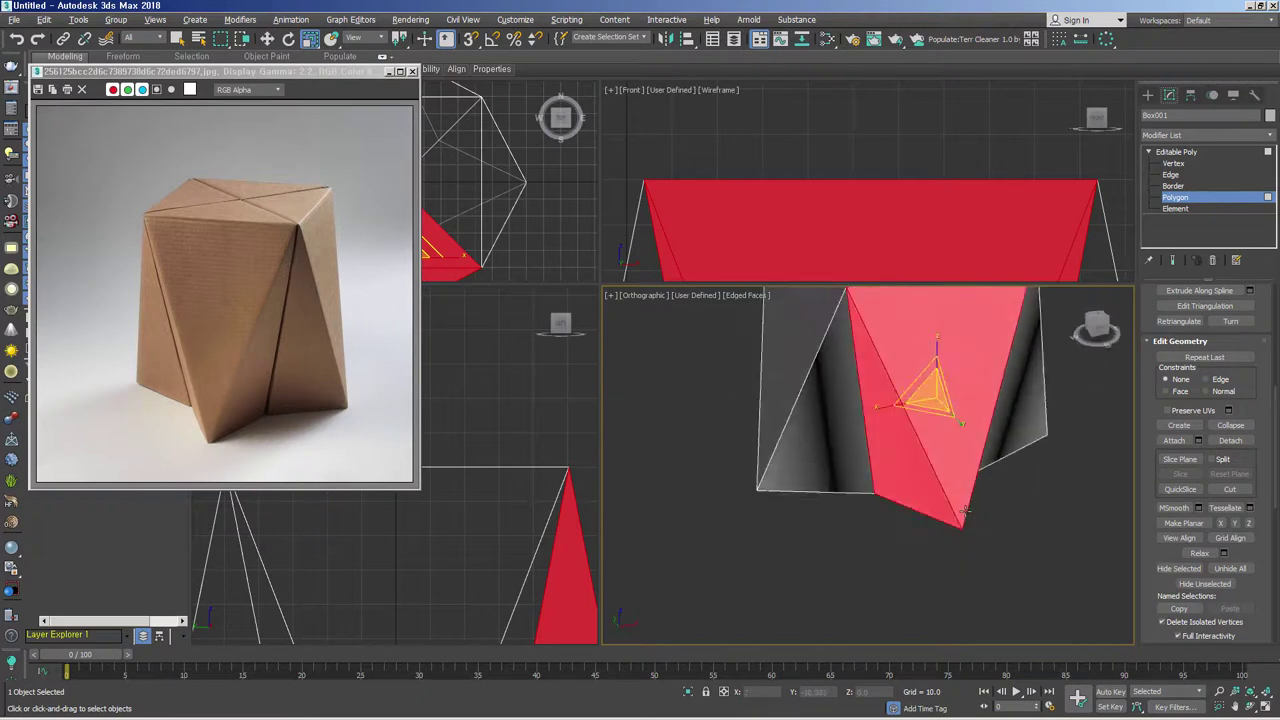
key("ctrl+i")
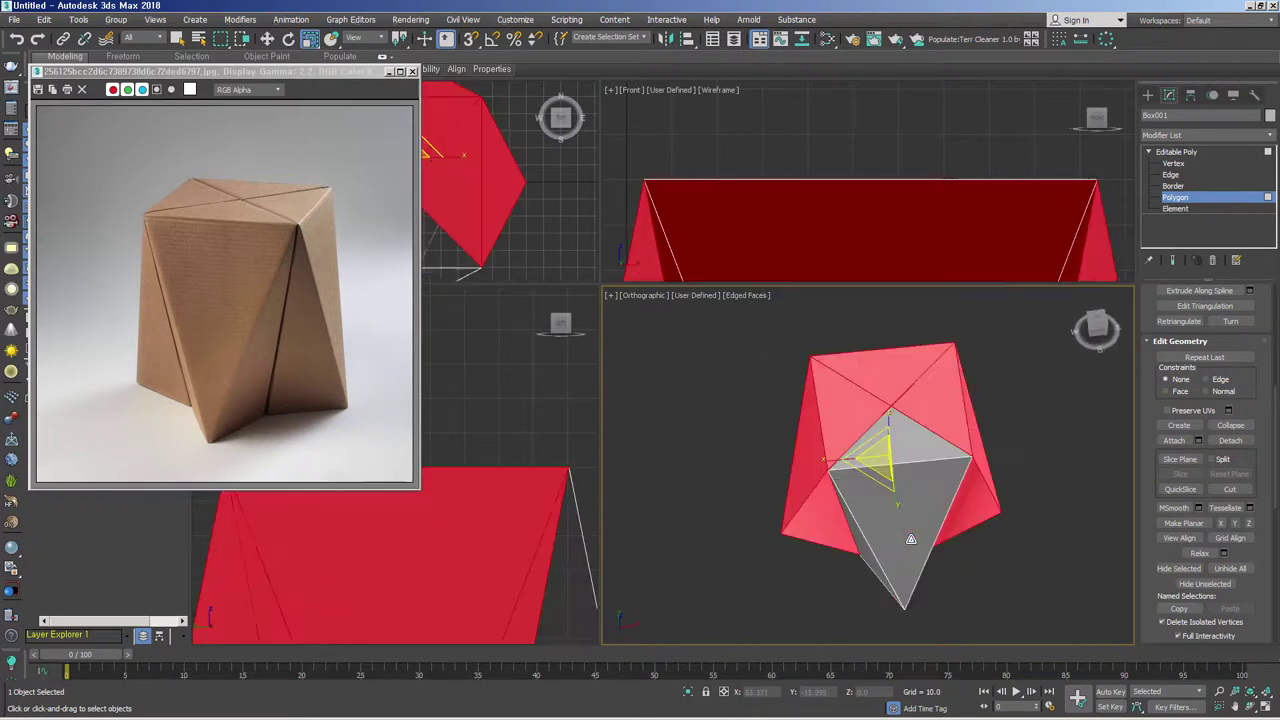
key("alt+h")
Step: Cap the isolated facet's open border into a face
left_click(1173, 186)
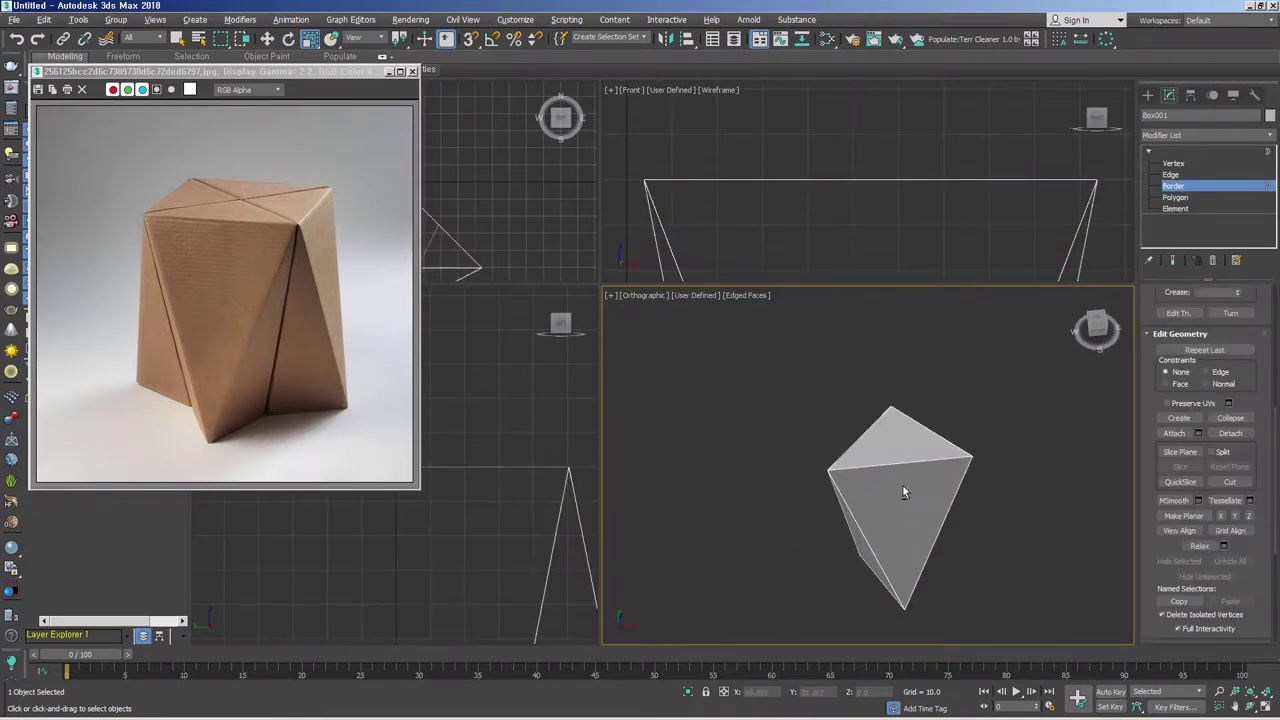
middle_click_drag(902, 484, 1052, 449, "alt")
left_click(845, 481)
middle_click_drag(845, 481, 860, 470, "alt")
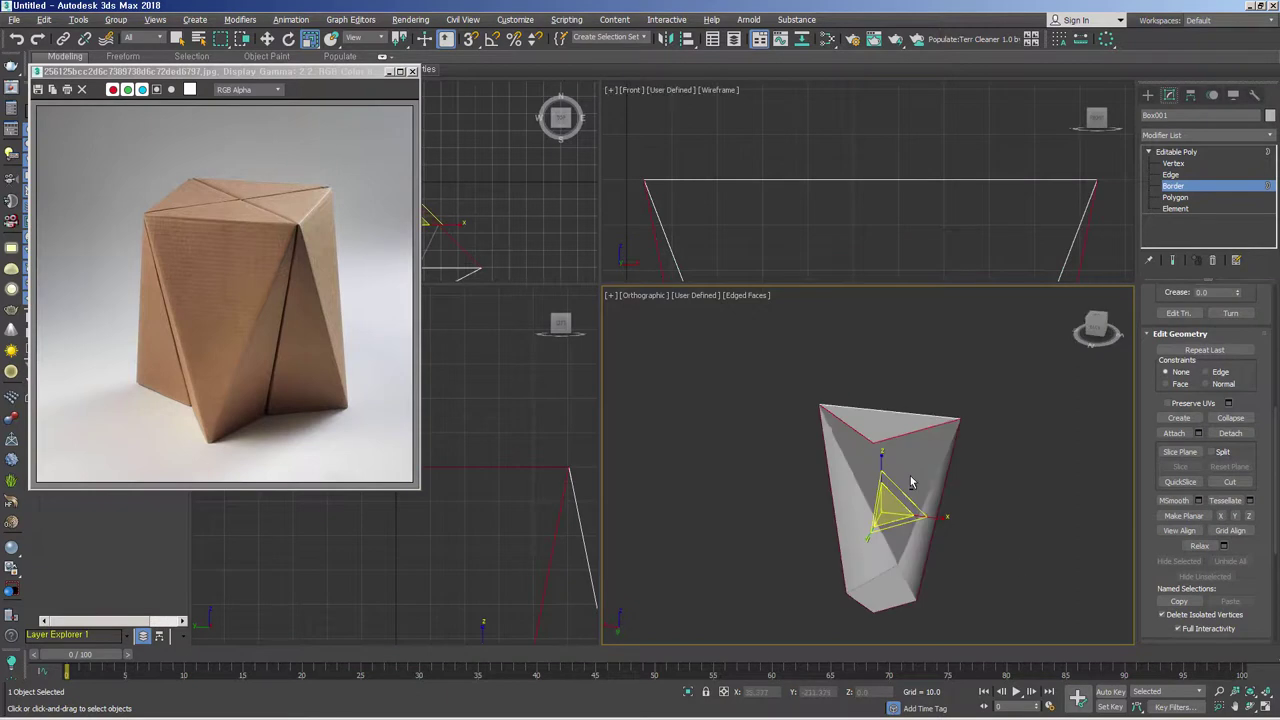
scroll(1248, 433, "up", 3)
left_click(1240, 433)
Step: Select the two vertices of the piece's front edge
key("1")
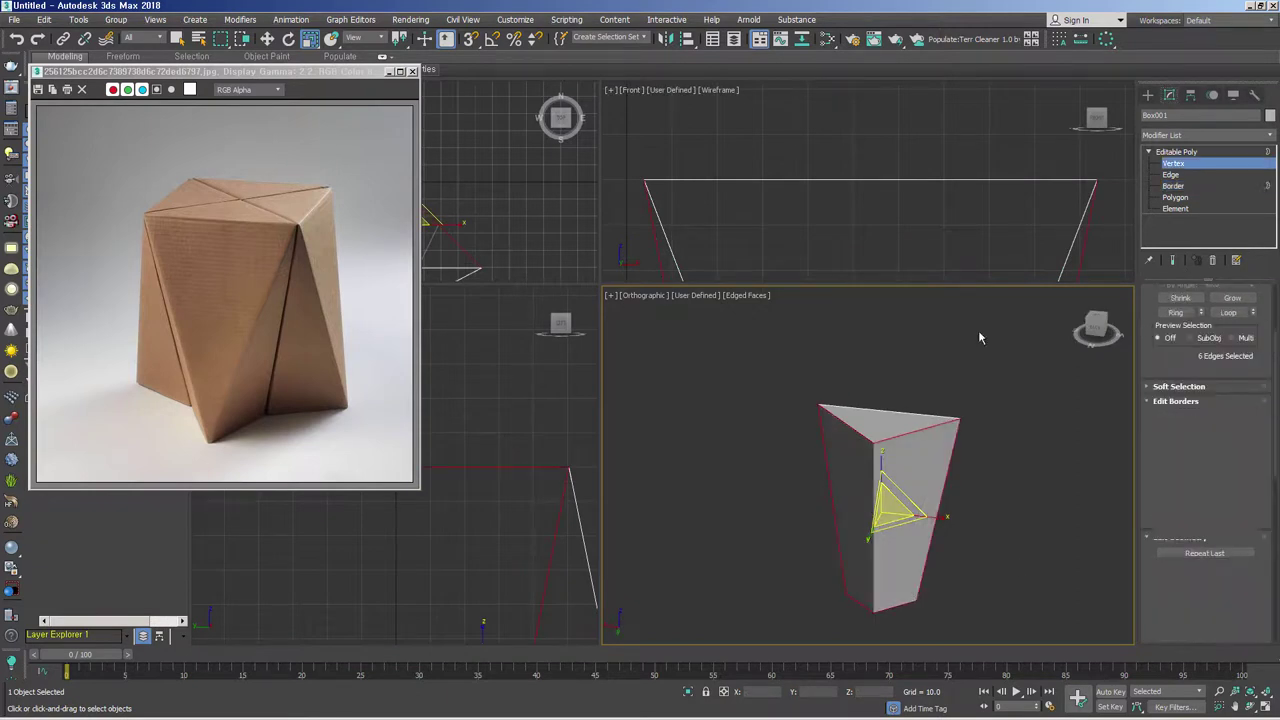
left_click_drag(860, 560, 900, 640)
left_click(874, 441, "ctrl")
middle_click_drag(1037, 574, 893, 480, "alt")
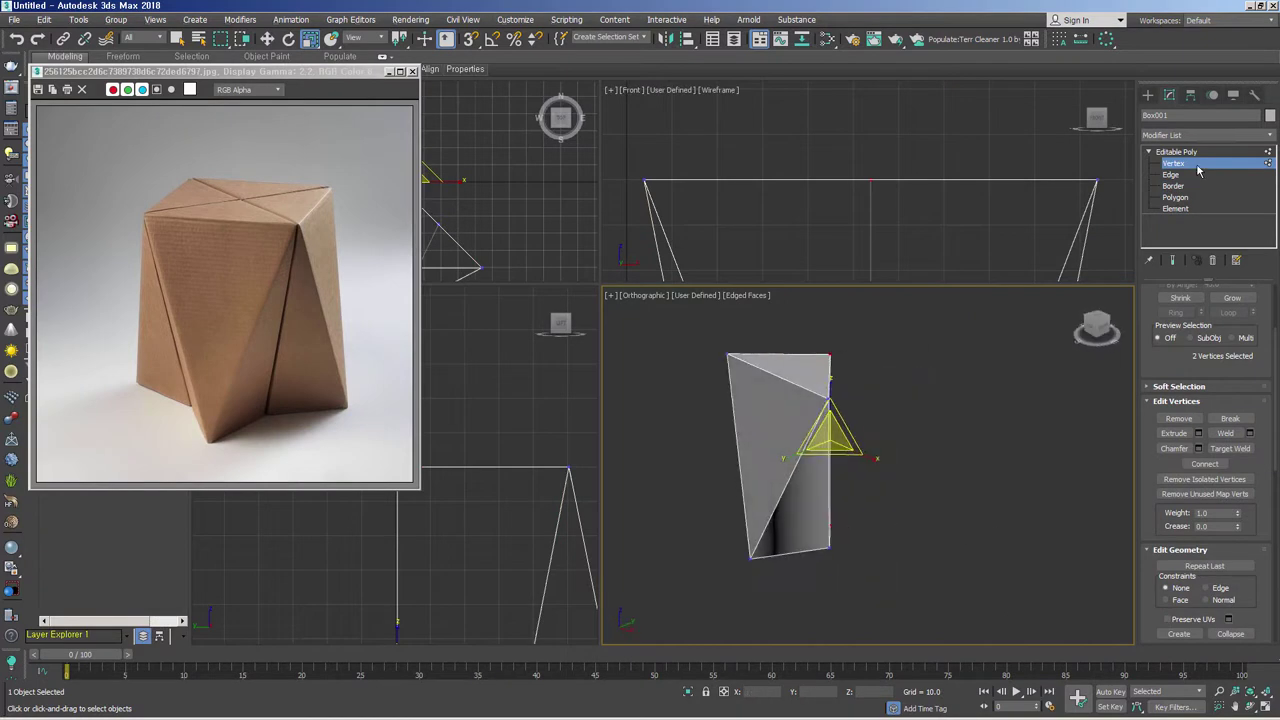
Step: Rotate the piece 90° about its vertical axis, bringing up Clone Options for 2 copies
key("1")
middle_click_drag(1000, 508, 894, 517, "alt")
right_click(880, 470)
left_click(925, 497)
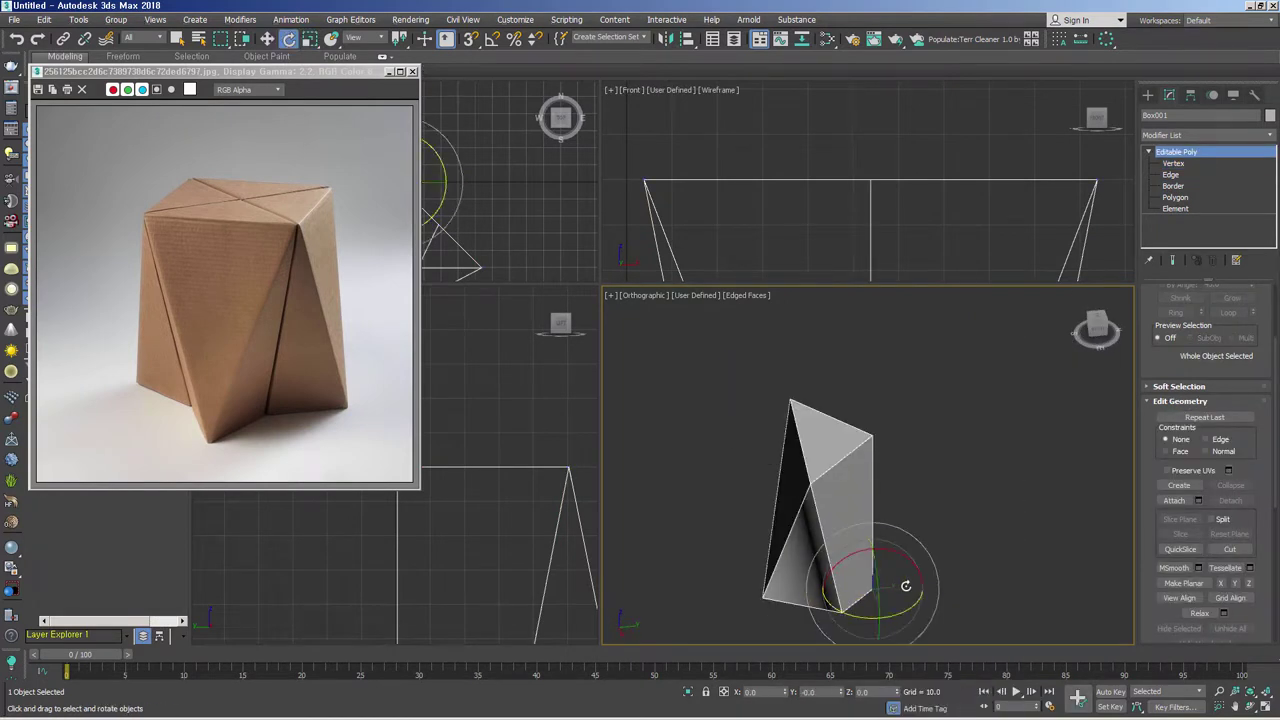
left_click_drag(869, 611, 928, 614)
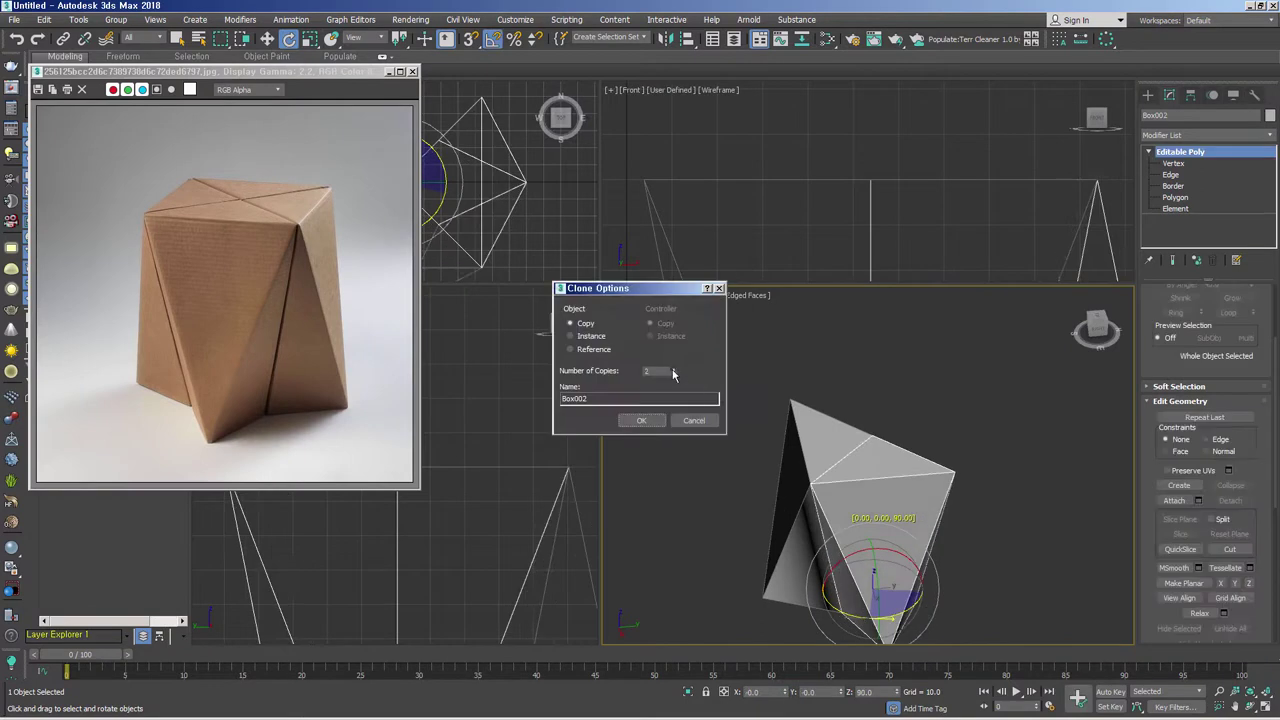
Step: Make two 90°-rotated copies of the facet piece, then select the stool's facet edges
left_click(641, 420)
middle_click_drag(860, 470, 891, 517, "alt")
left_click(1188, 358)
Step: Chamfer the selected facet edges with a 0.658 amount and 0.5 edge tension
right_click(898, 428)
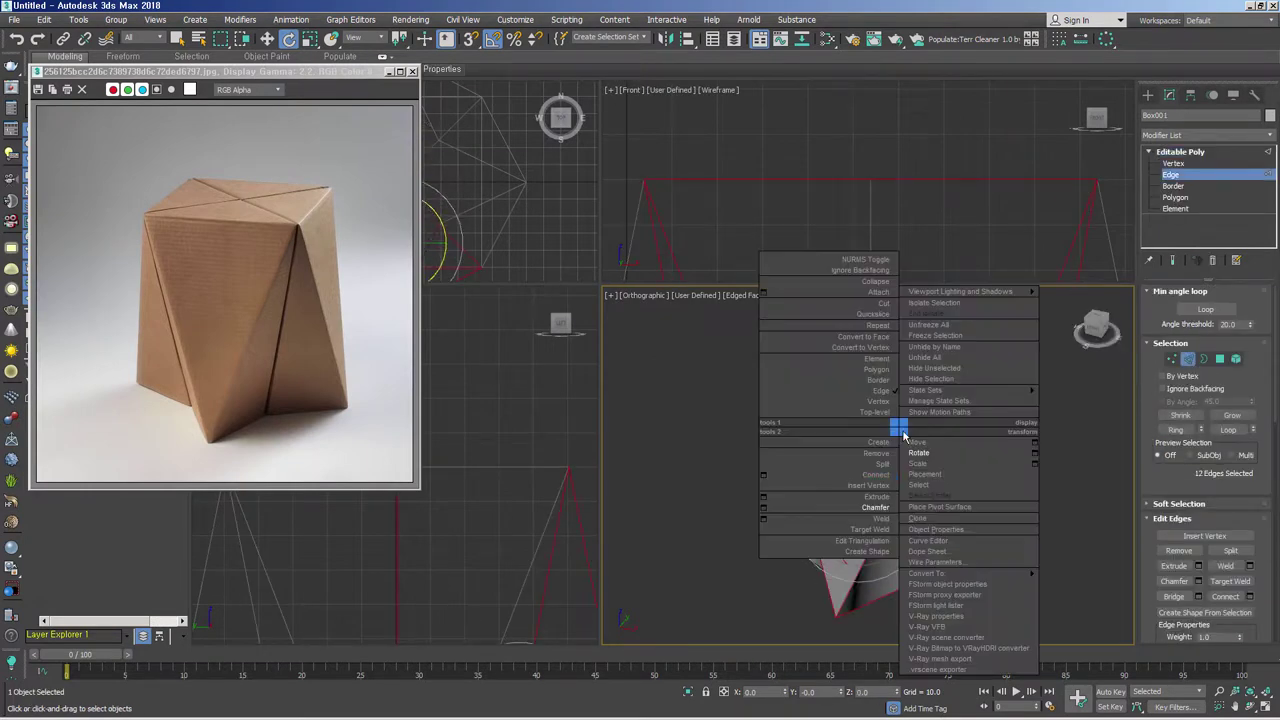
left_click(768, 512)
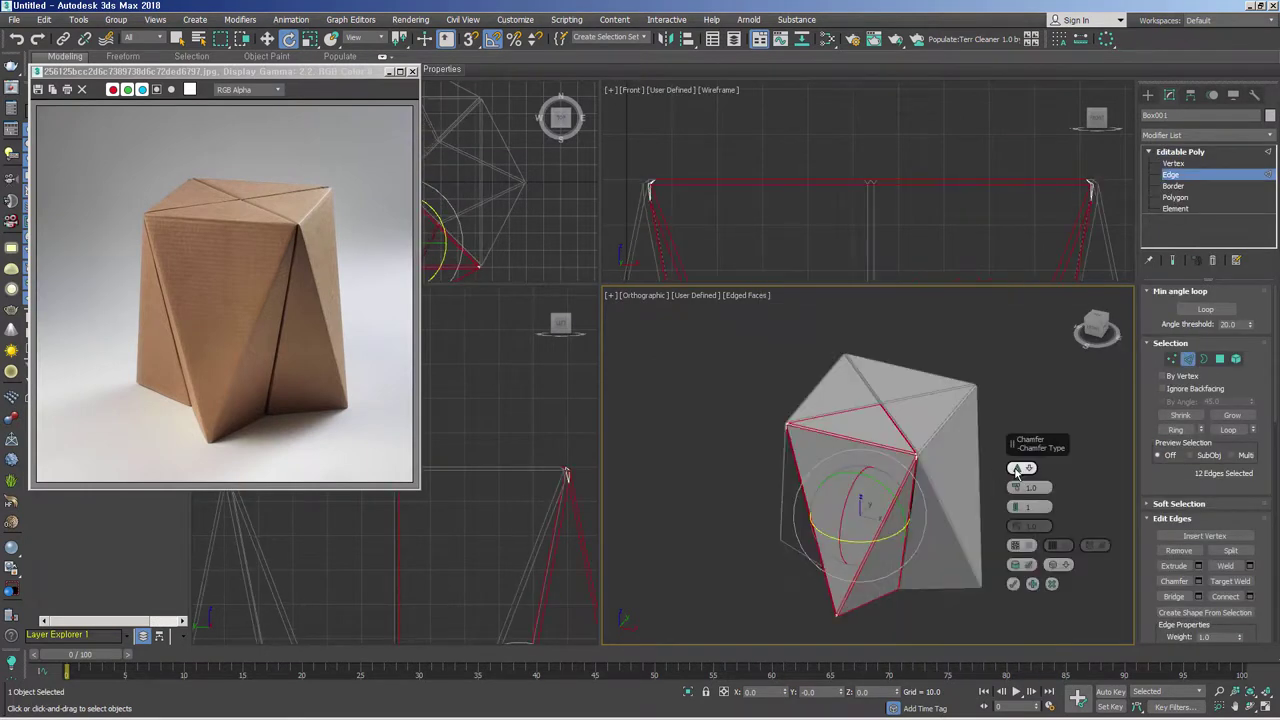
scroll(923, 443, "up", 3)
scroll(923, 443, "up", 5)
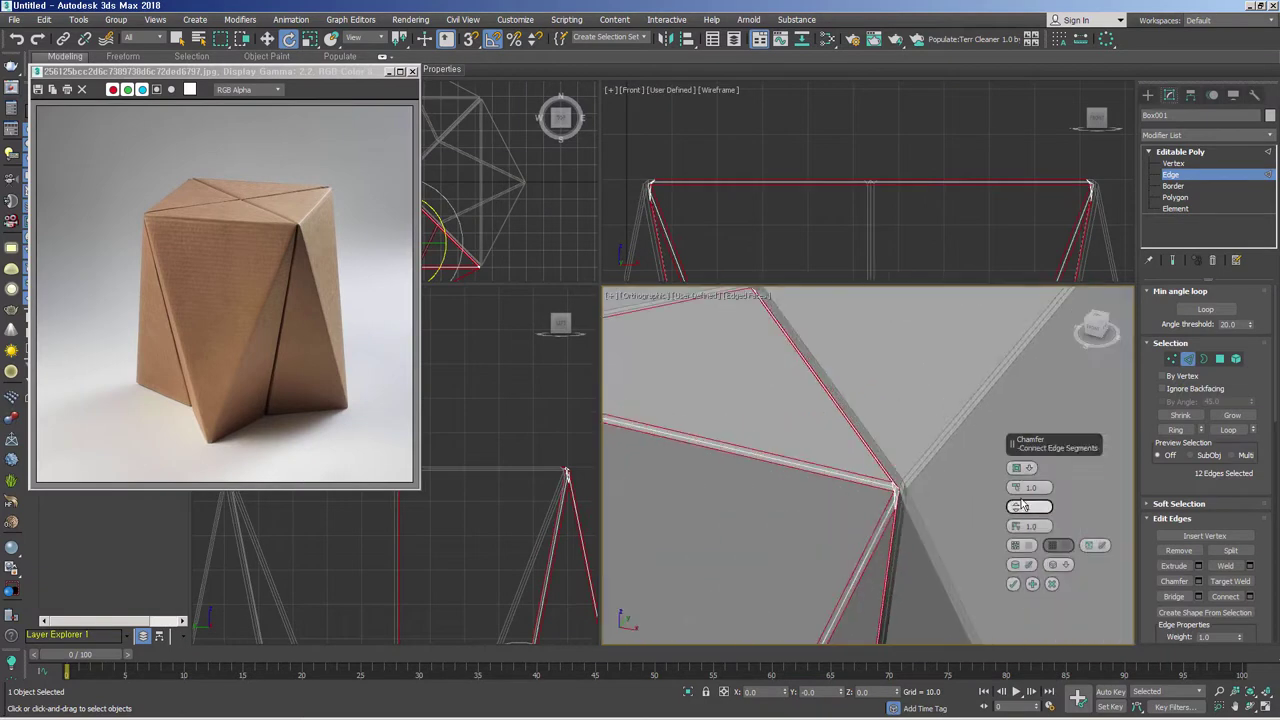
left_click_drag(1015, 487, 1016, 504)
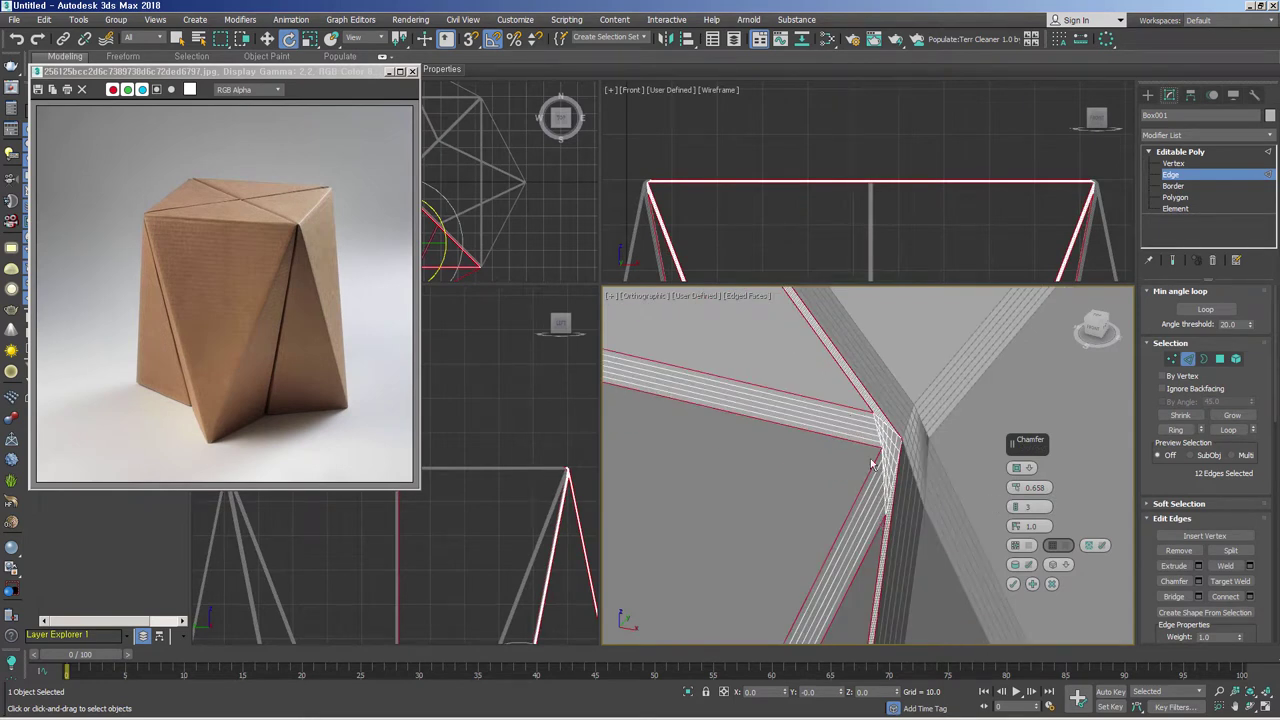
left_click(1030, 526)
double_click(1040, 526)
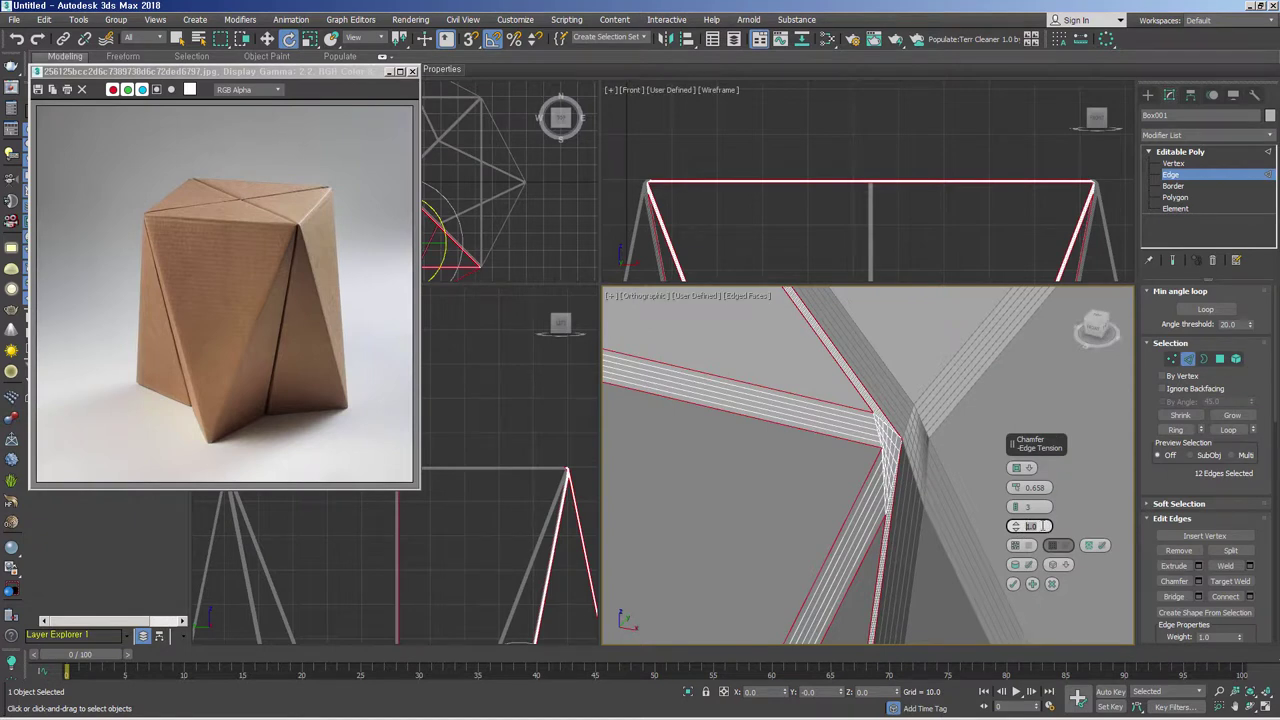
type("0.5")
key("Return")
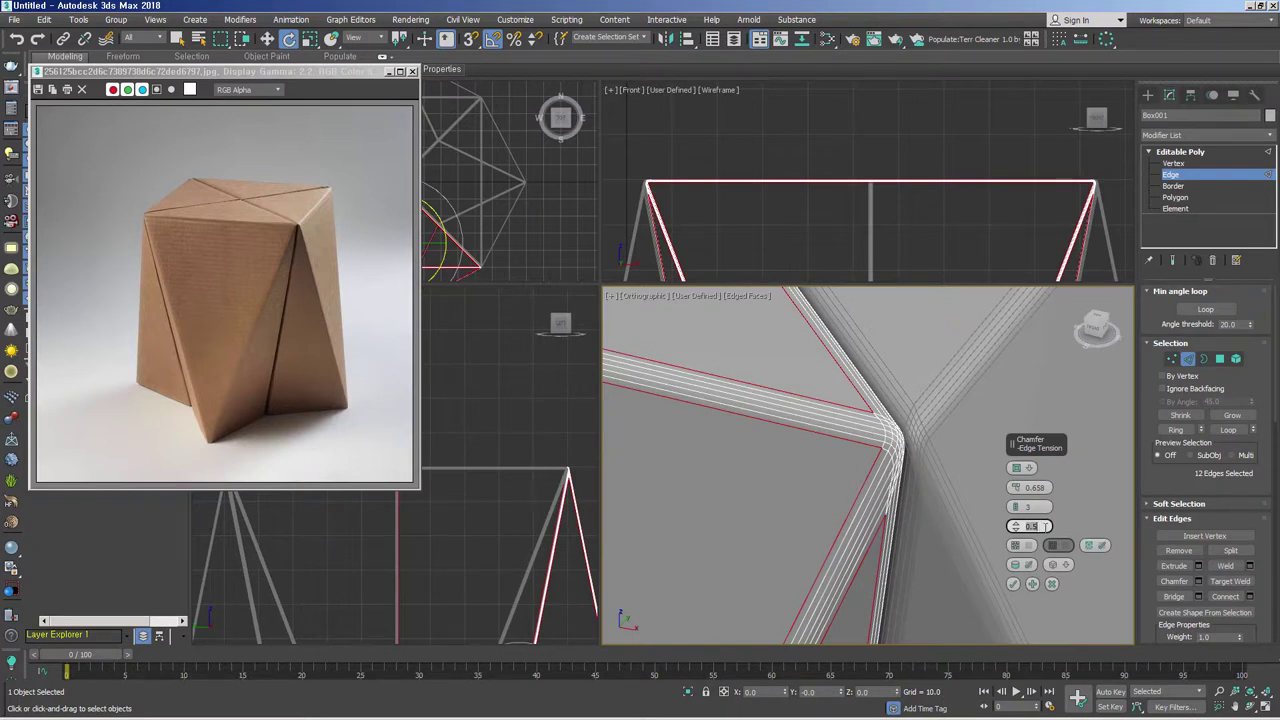
Step: Reset edge tension to zero, apply the chamfer, and hide edged faces with F4
right_click(1016, 526)
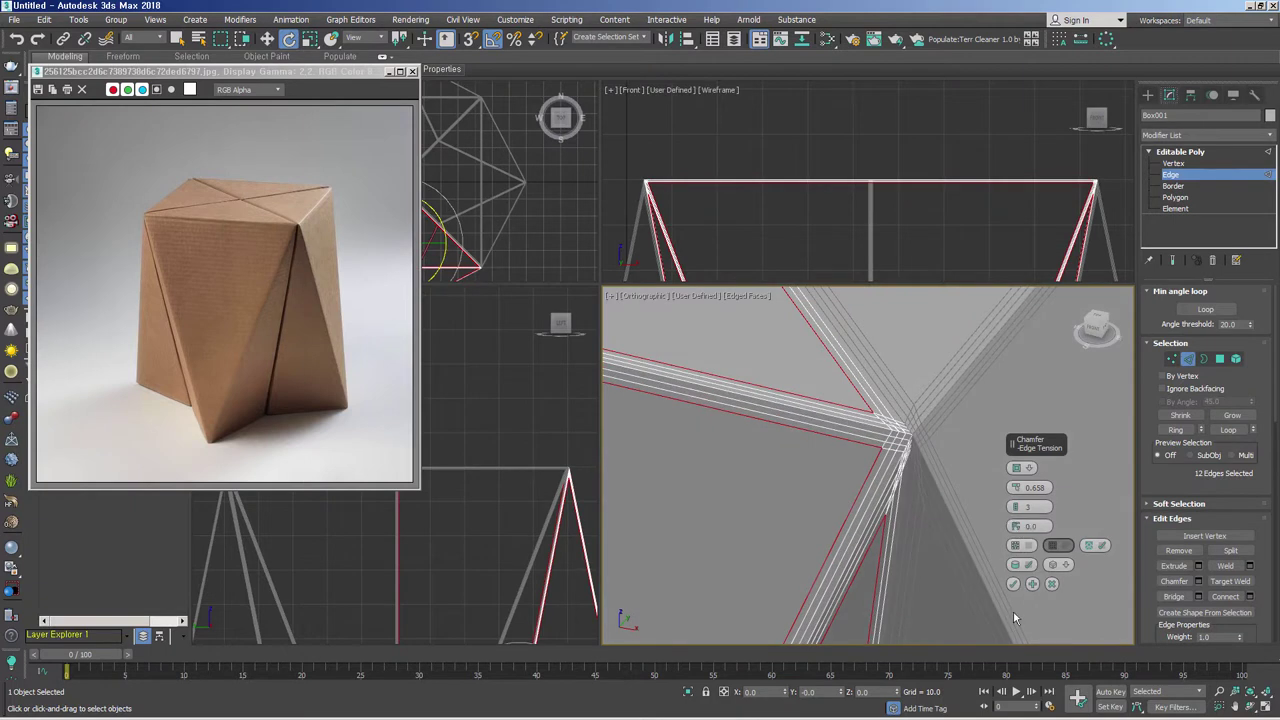
type("0.5")
left_click(995, 526)
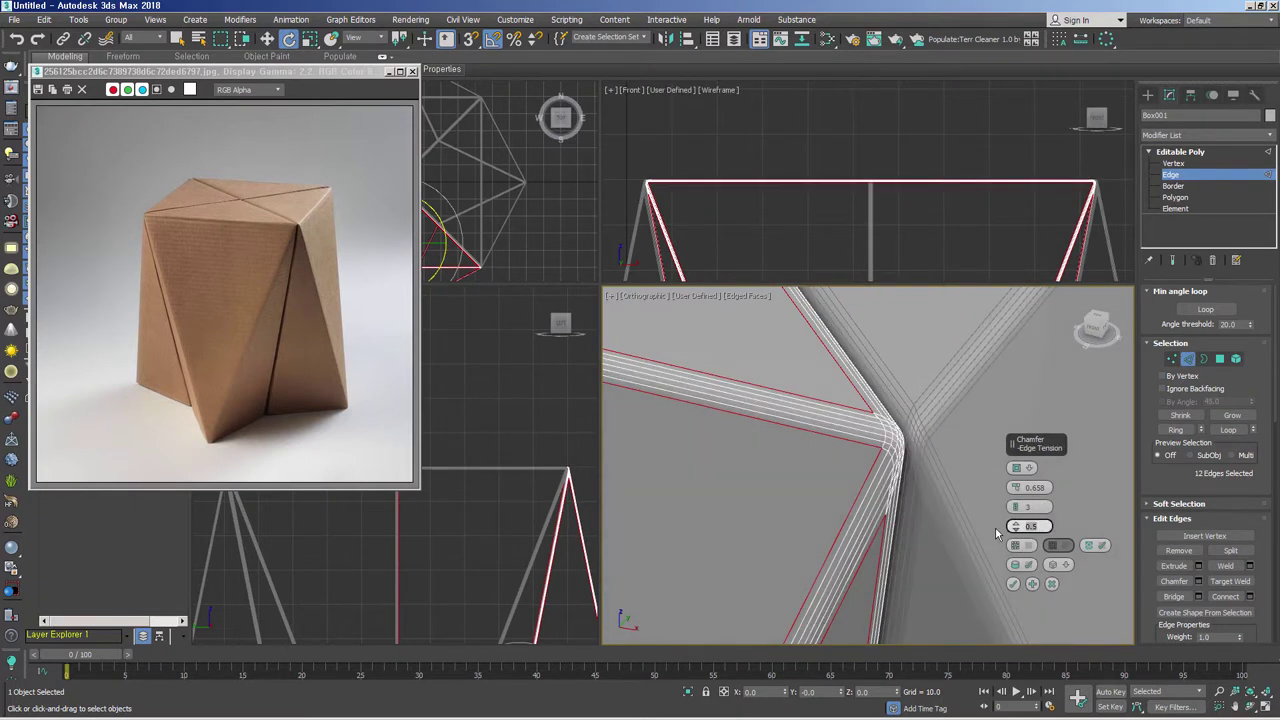
scroll(995, 526, "down", 3)
left_click(1013, 583)
key("F4")
mouse_move(1051, 451)
middle_mouse_down("alt")
mouse_move(1053, 514)
mouse_move(997, 530)
mouse_move(1073, 551)
mouse_move(979, 549)
mouse_move(923, 471)
middle_mouse_up("alt")
key("p")
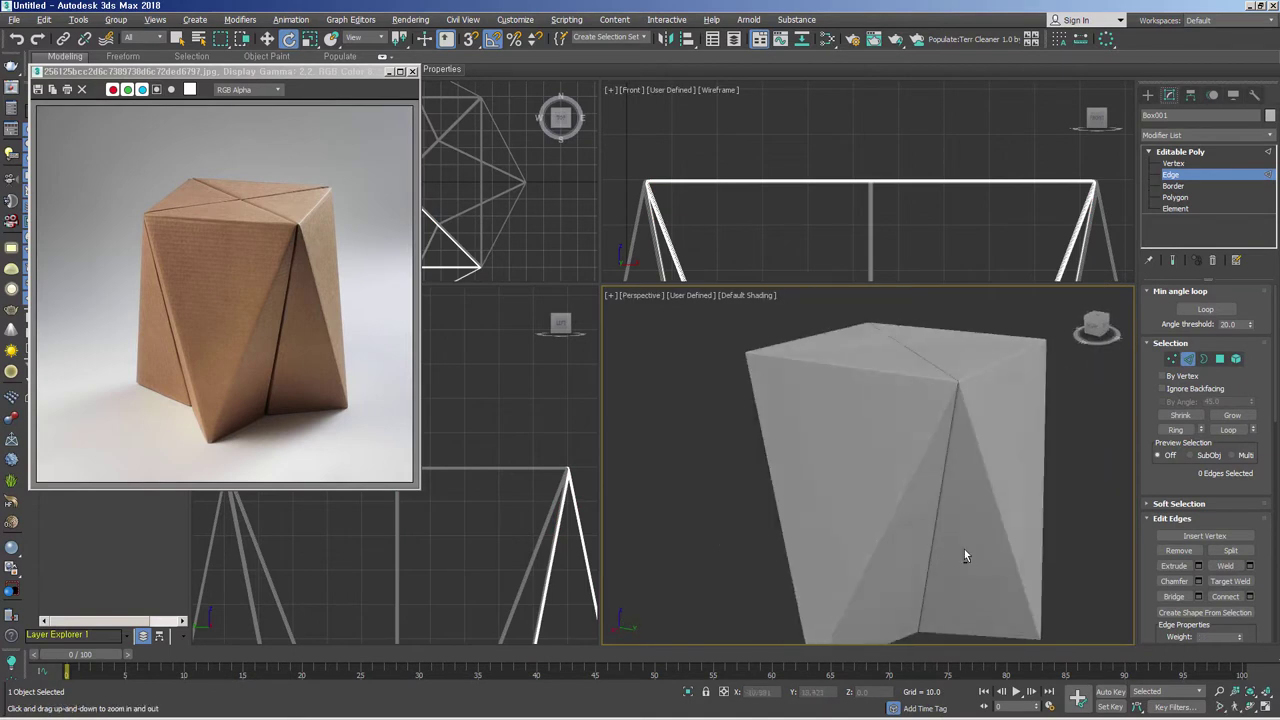
key("alt+z")
left_click_drag(974, 543, 889, 545)
mouse_move(889, 545)
middle_mouse_down("alt")
mouse_move(788, 491)
mouse_move(893, 501)
middle_mouse_up("alt")
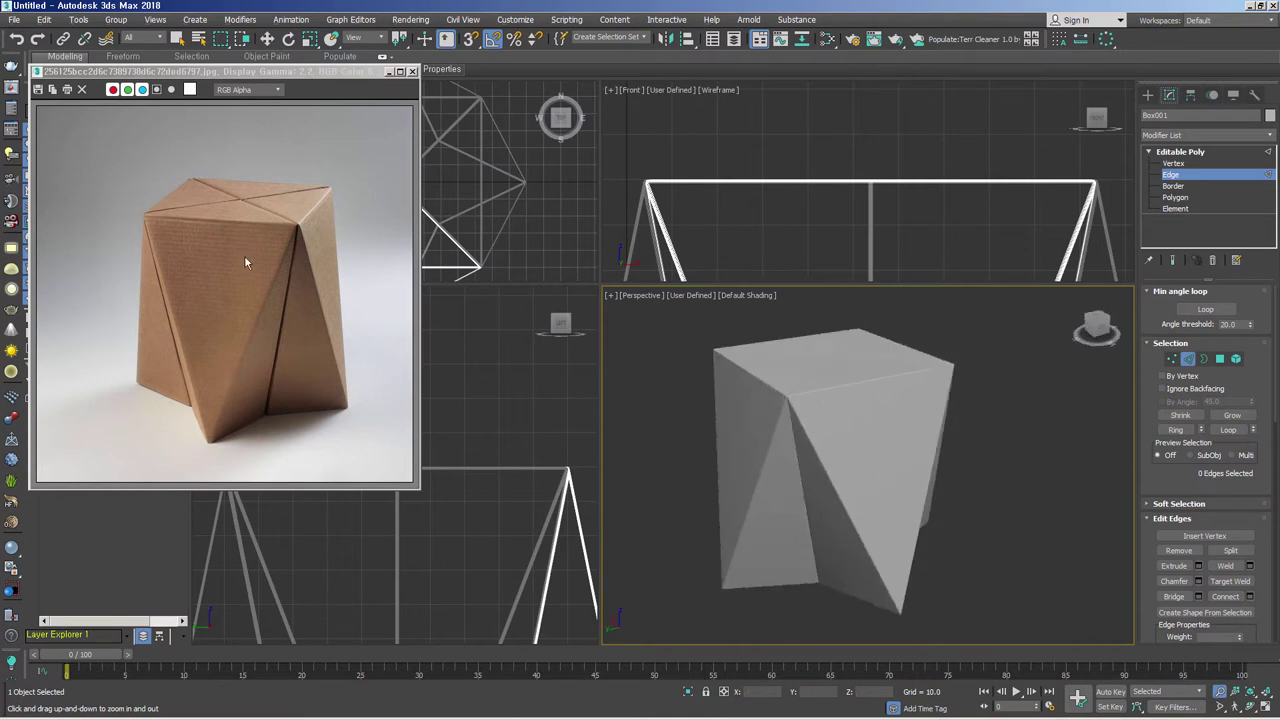